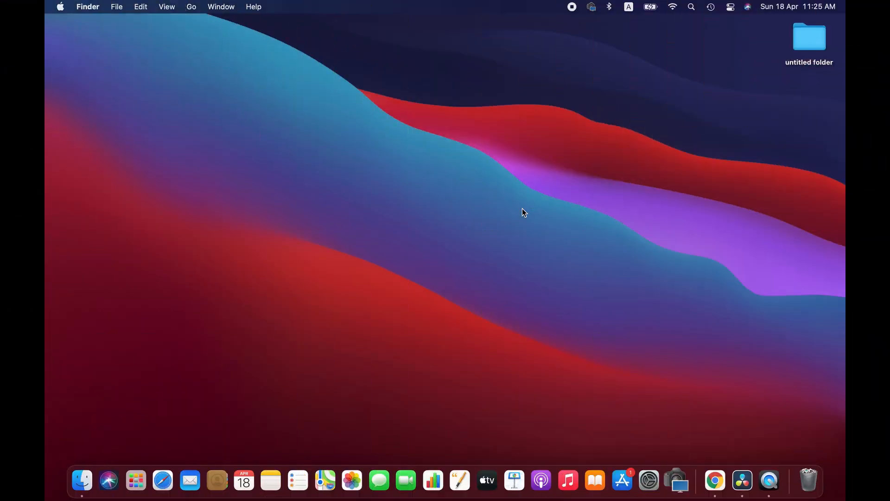
Launch Photos in full screen and open the library photo of the boy leaping over the water.
left_click(357, 487)
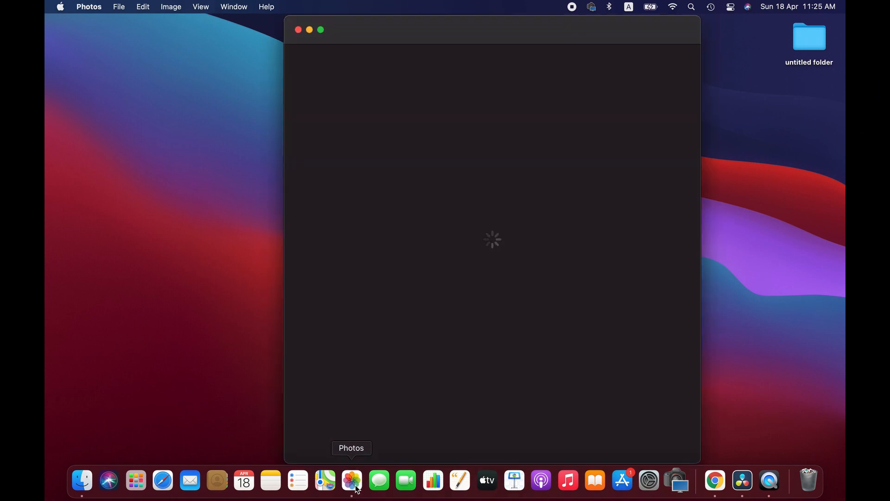
left_click(321, 30)
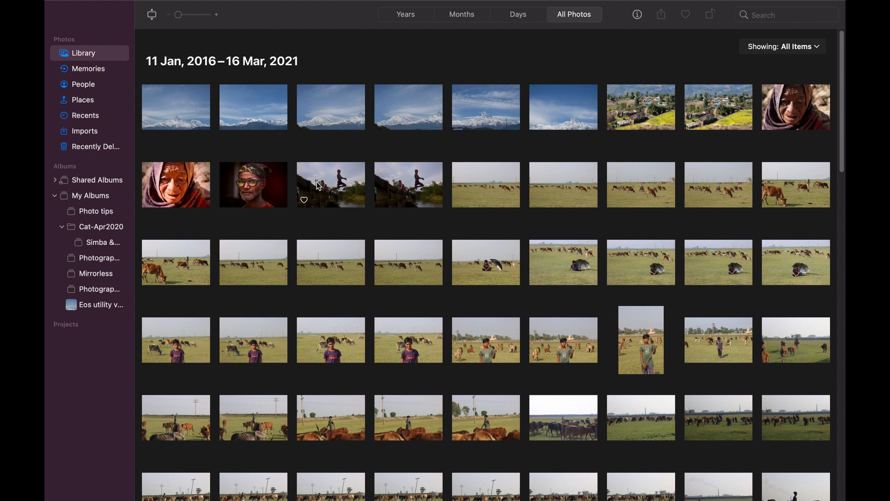
double_click(323, 185)
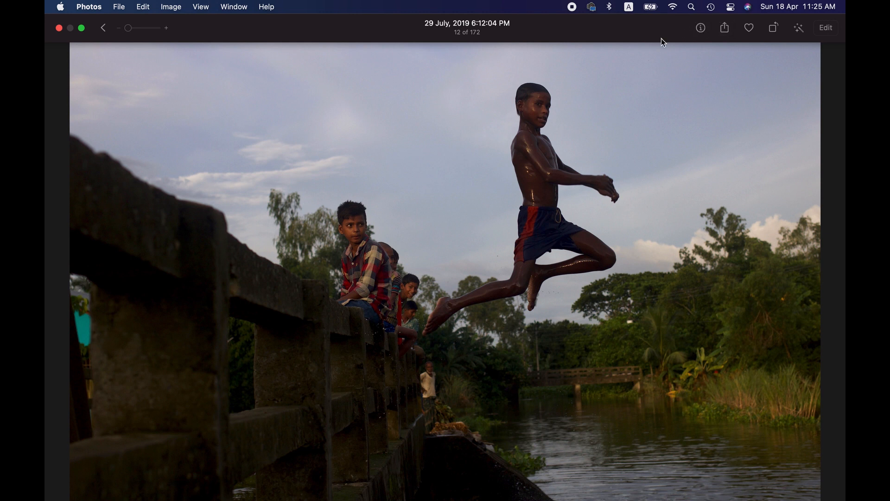
Show the photo's info and add the caption "AC".
left_click(700, 29)
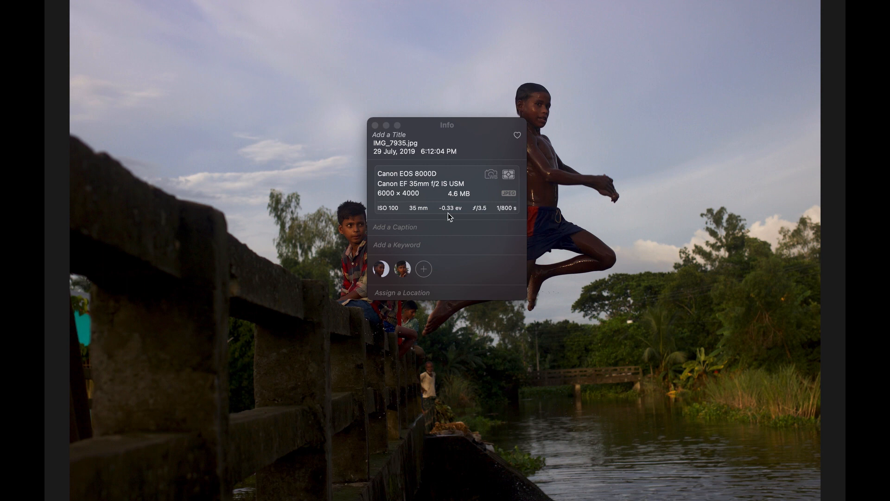
left_click(410, 229)
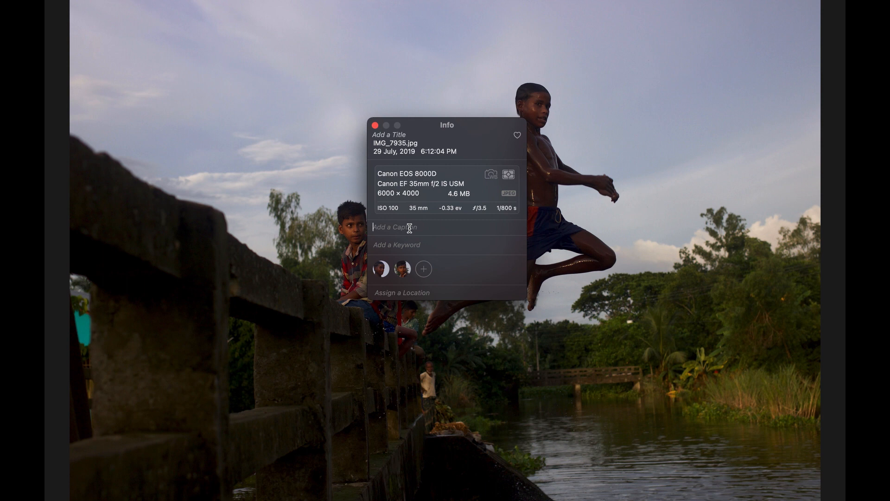
type("AC")
mouse_move(378, 271)
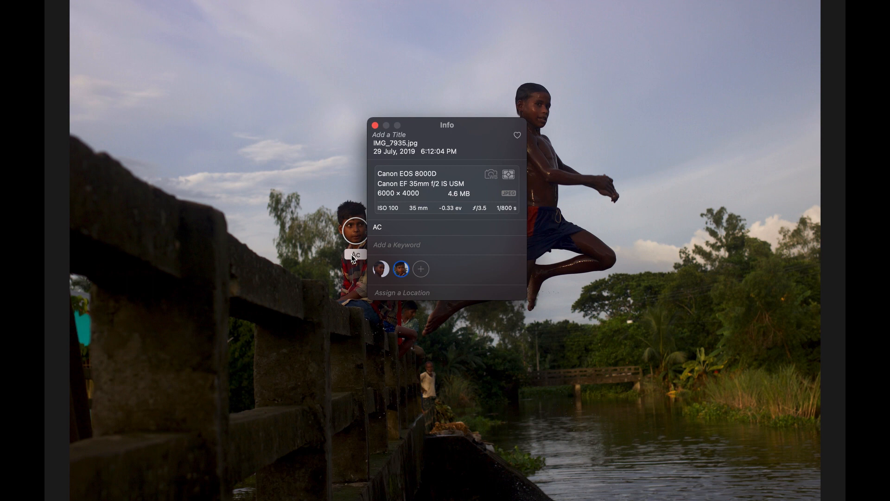
Assign the location Bangladesh to the photo, reposition its map pin, and return to the library.
left_click(402, 293)
type("Ba")
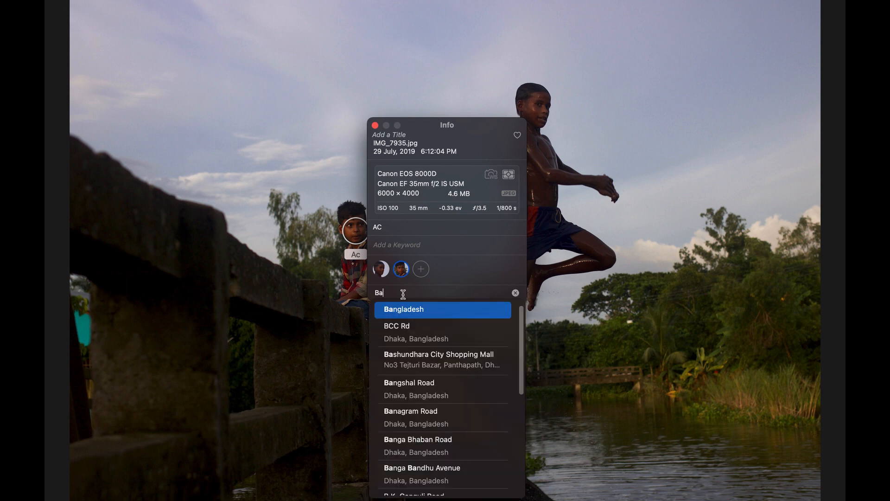
left_click(426, 310)
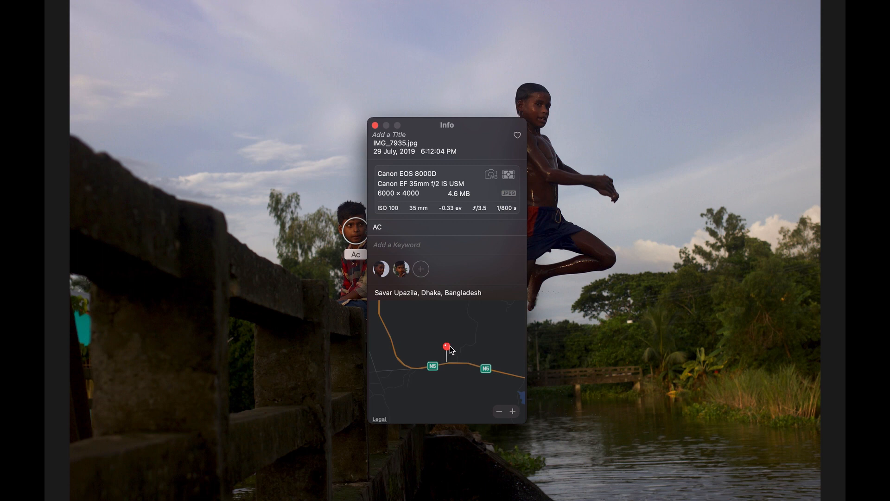
left_click(401, 291)
left_click(455, 274)
left_click_drag(445, 347, 427, 309)
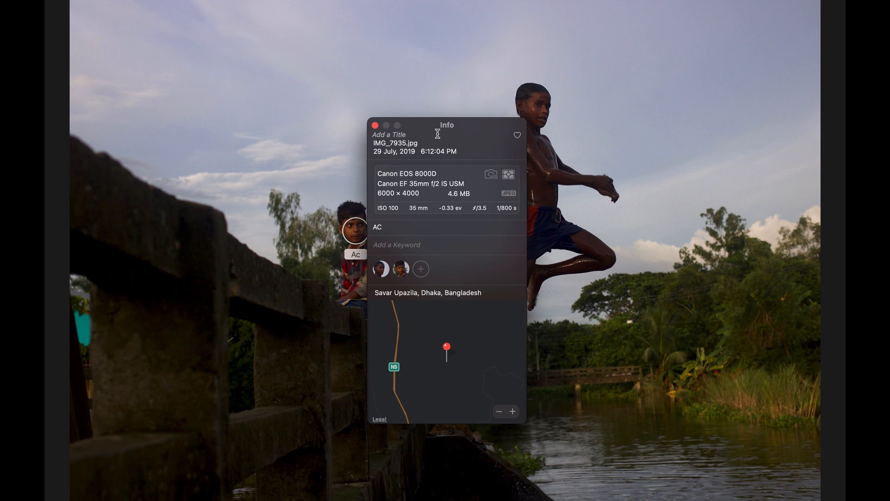
left_click(375, 125)
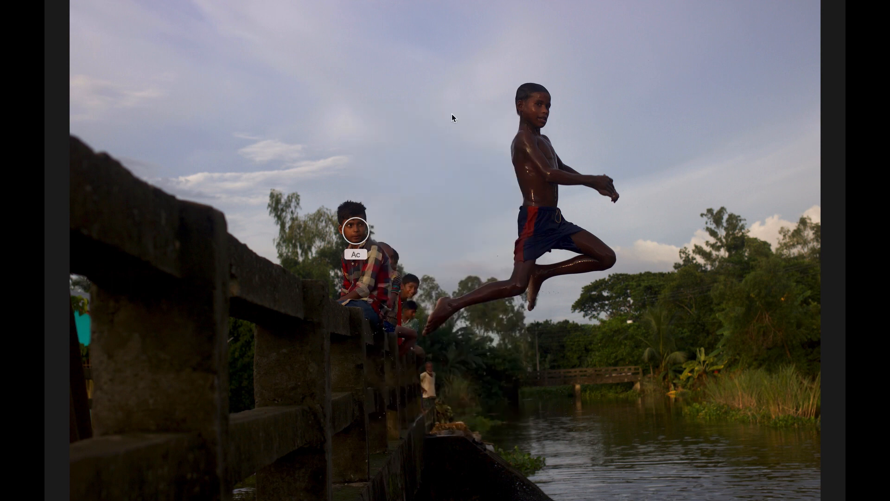
key("Escape")
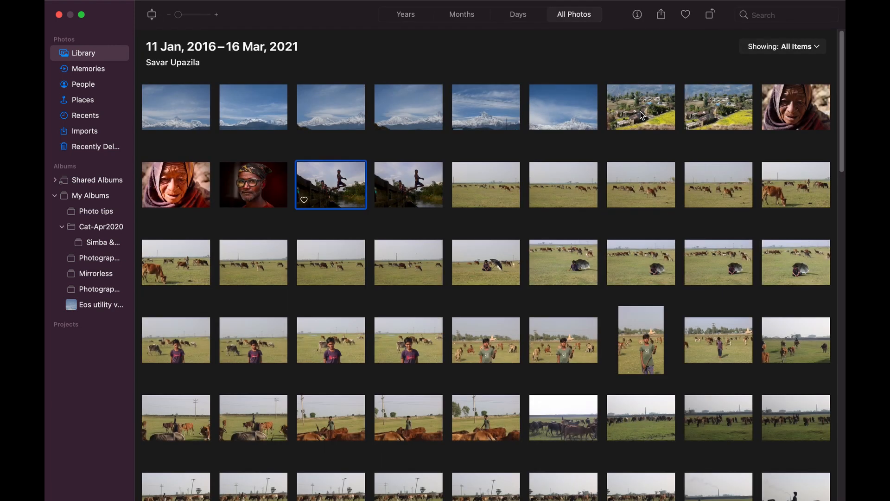
Reopen the photo of the leaping boy and view the options for sharing it.
double_click(345, 196)
mouse_move(746, 1)
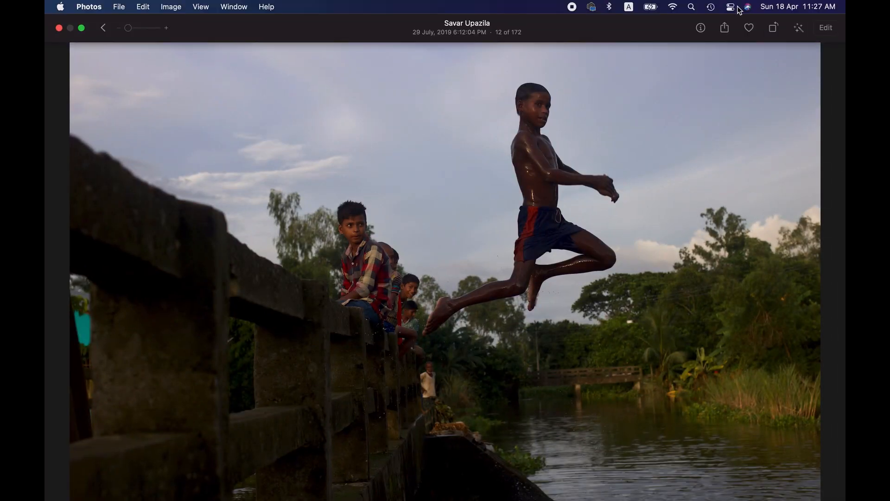
left_click(725, 28)
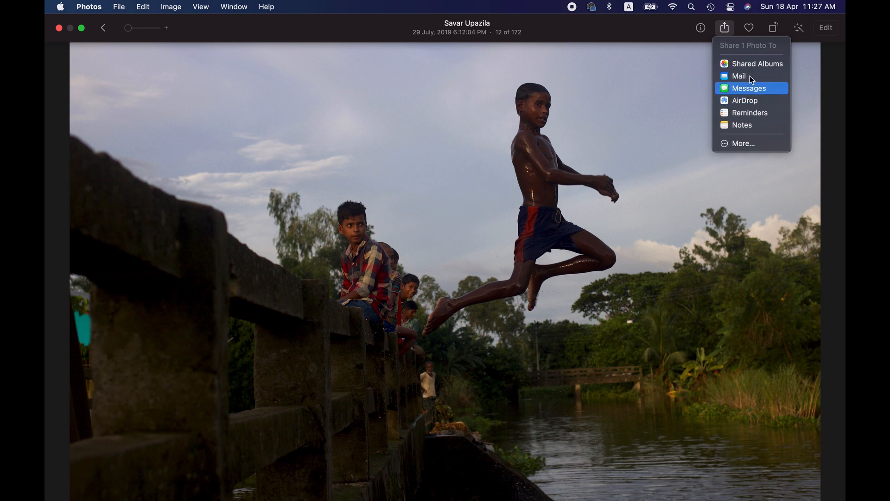
left_click(764, 27)
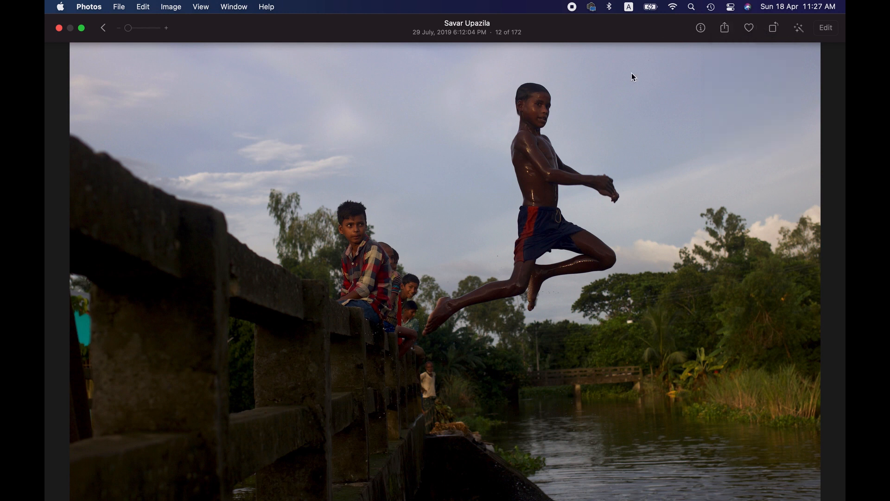
Rotate the photo through a full turn in 90-degree steps, and switch Auto Enhance on and off again.
left_click(777, 29)
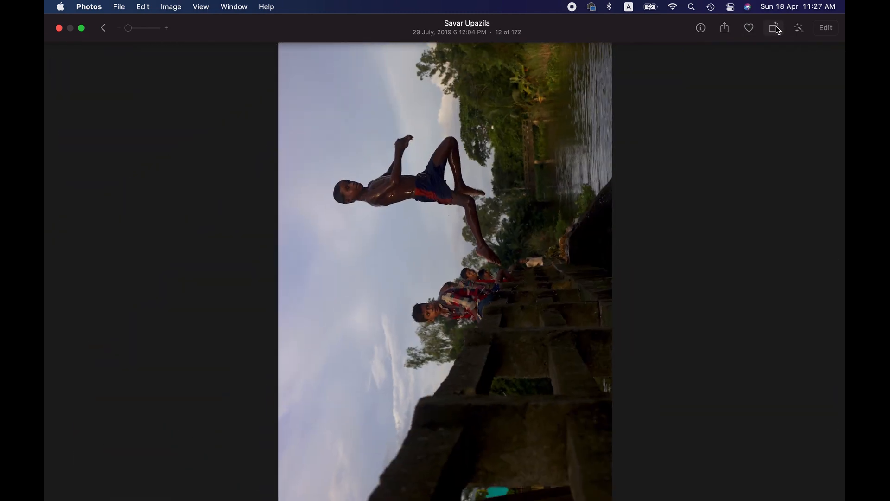
left_click(777, 29)
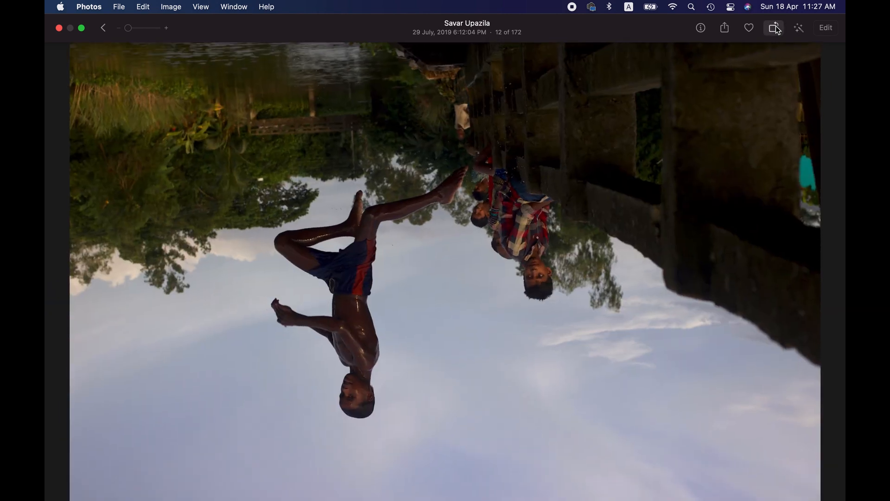
left_click(777, 29)
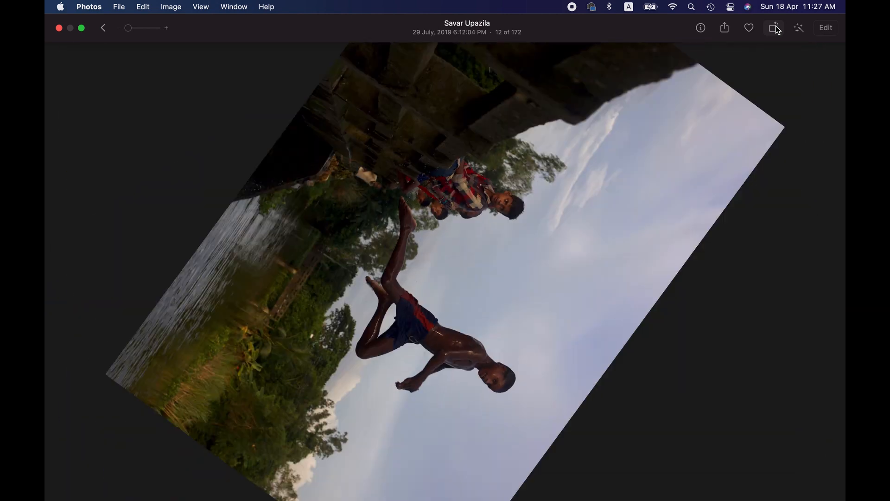
left_click(777, 29)
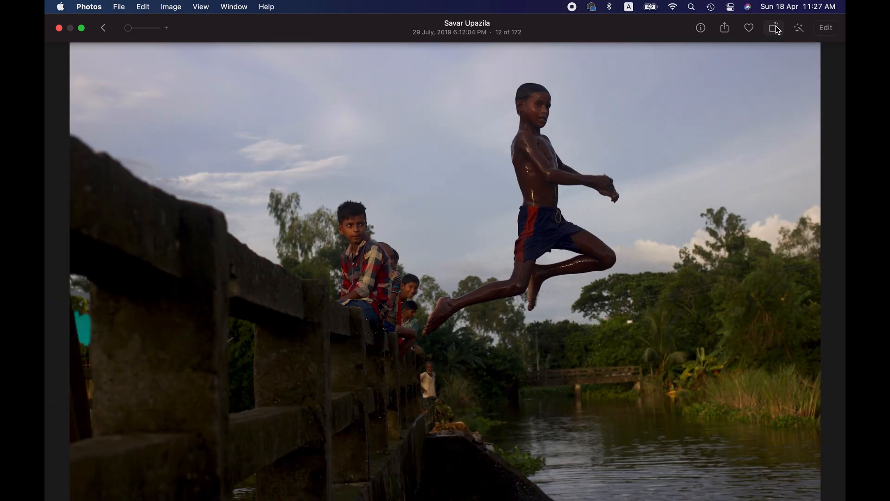
left_click(804, 35)
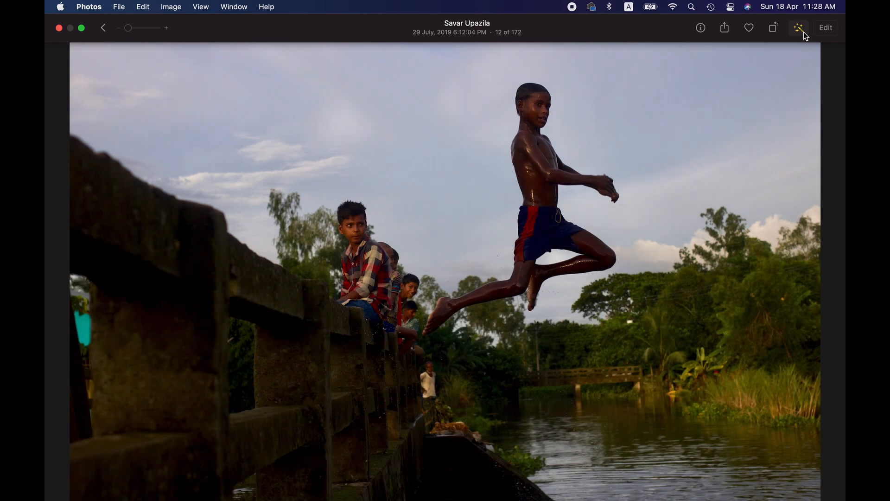
left_click(804, 35)
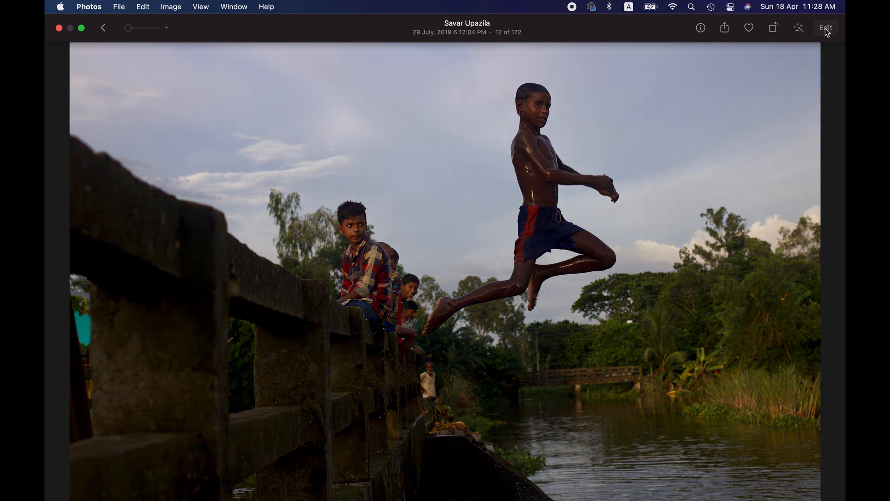
Edit the photo and try each filter from Vivid to Noir, restoring Original at the end.
left_click(825, 29)
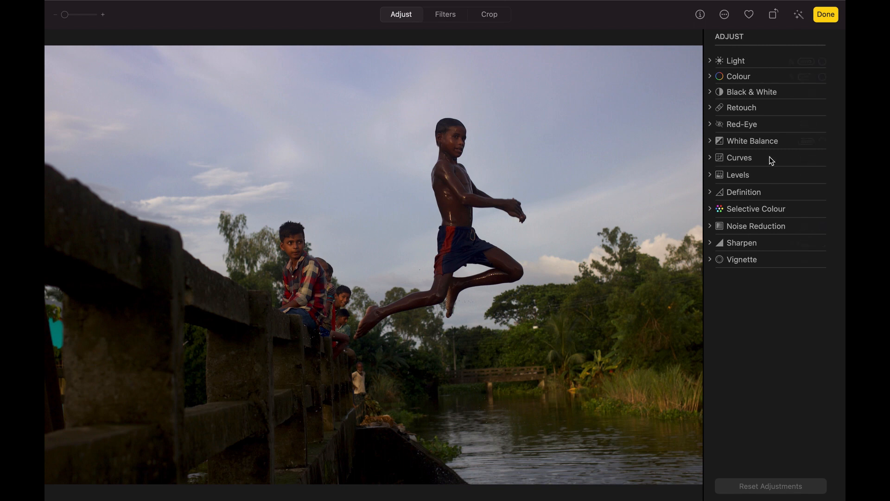
left_click(451, 15)
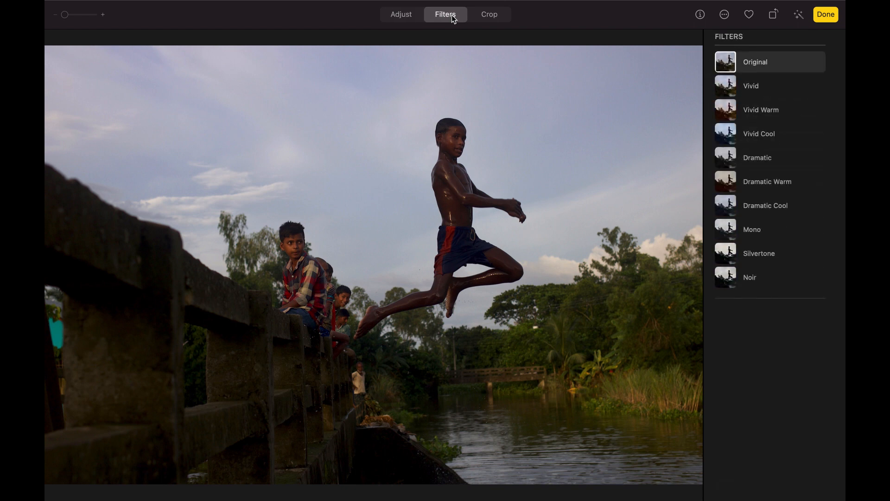
left_click(751, 86)
left_click(755, 109)
left_click(757, 133)
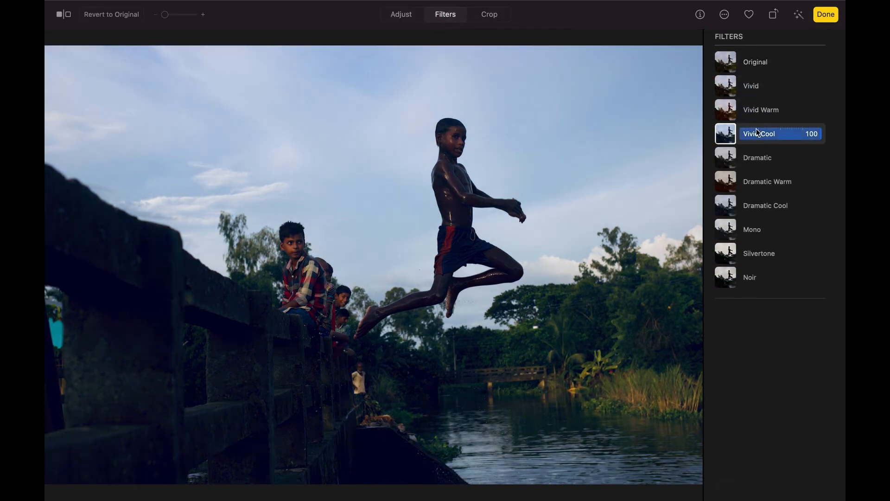
left_click(757, 157)
left_click(760, 179)
left_click(759, 206)
left_click(758, 229)
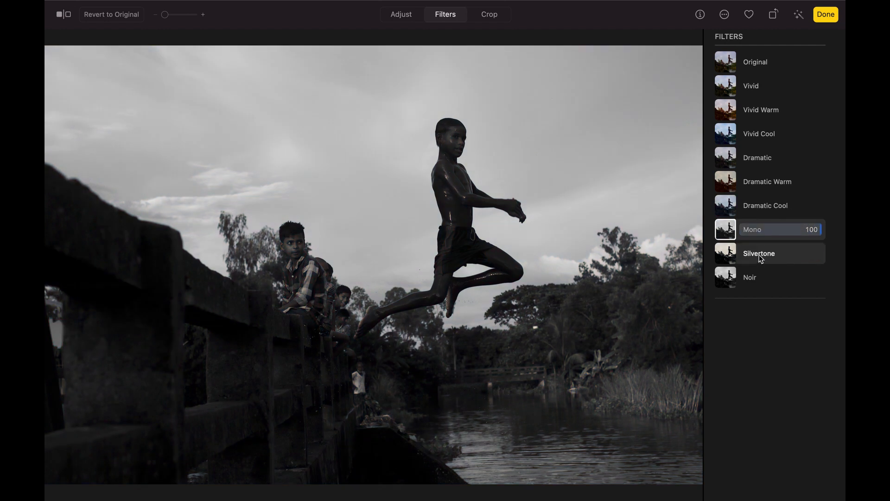
left_click(759, 254)
left_click(754, 276)
left_click(752, 66)
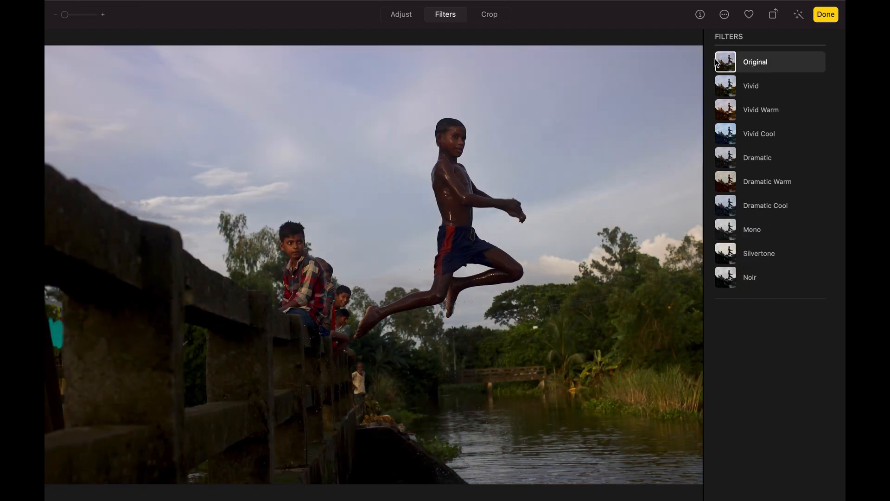
Try a slightly tighter freeform crop by pulling in the upper corners, and reset the crop.
left_click(499, 16)
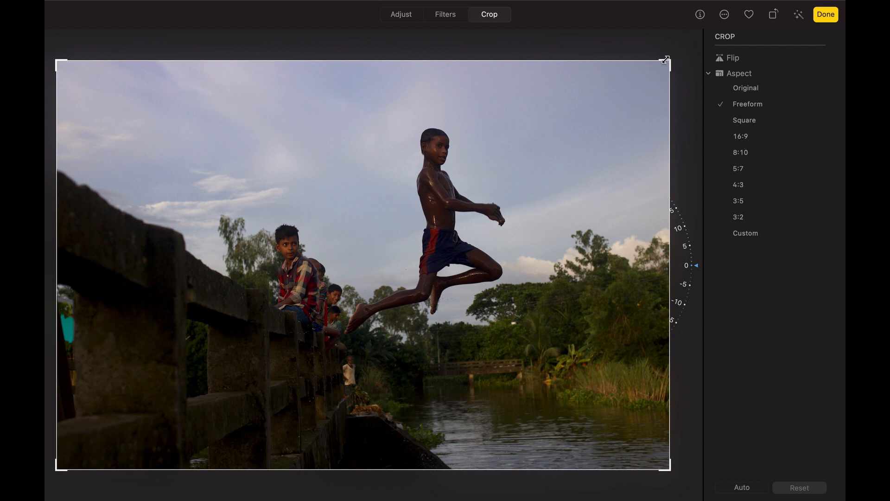
left_click_drag(666, 59, 629, 67)
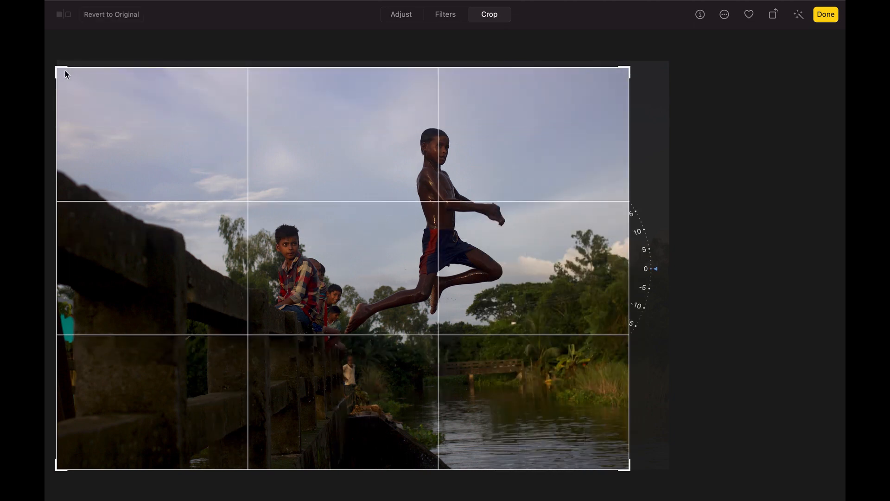
mouse_move(55, 69)
left_mouse_down()
mouse_move(180, 91)
mouse_move(52, 77)
left_mouse_up()
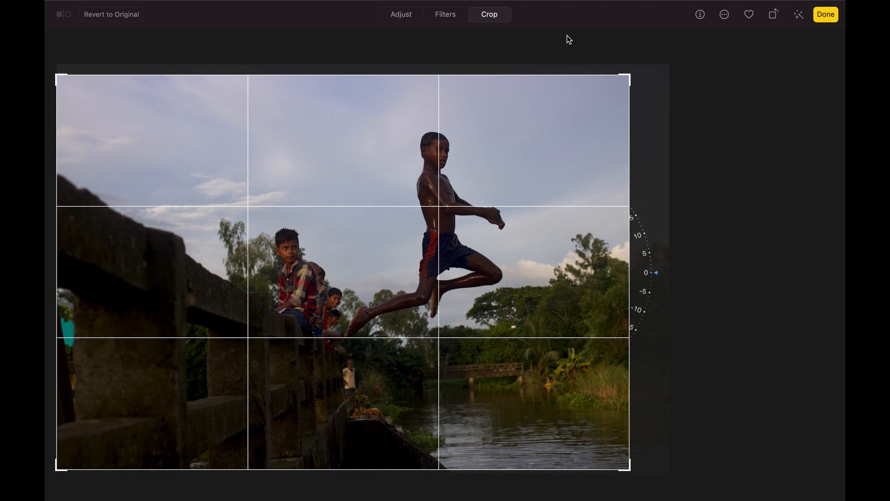
left_click_drag(631, 162, 632, 163)
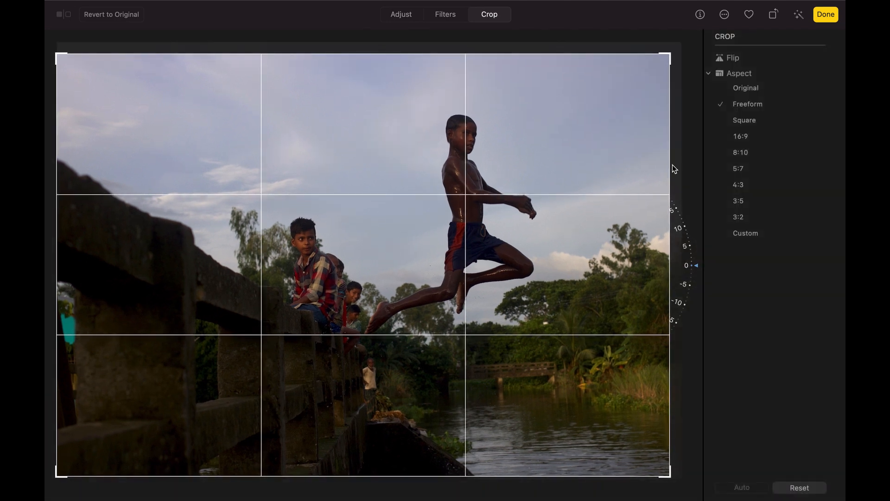
left_click(796, 491)
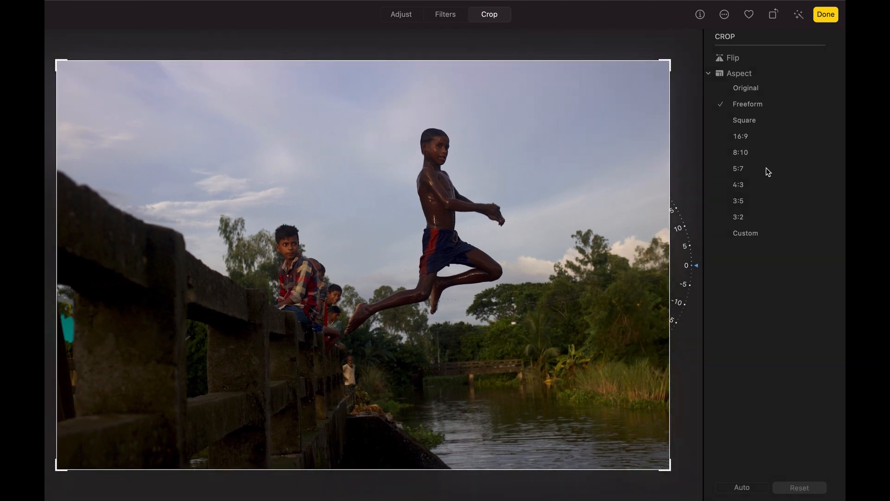
Try the crop aspect ratios Square, 16:9, 8:10, 5:7, 4:3, 3:5, 3:2 and Custom on the photo.
left_click(749, 122)
left_click(745, 137)
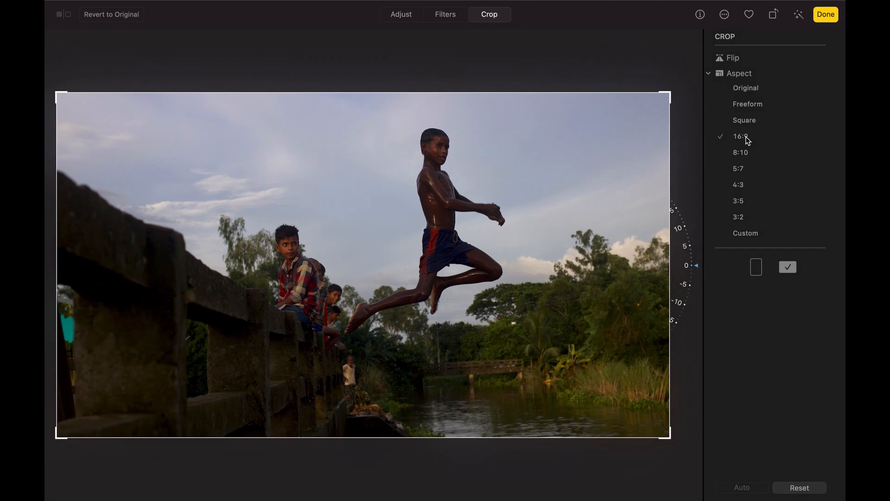
left_click(742, 153)
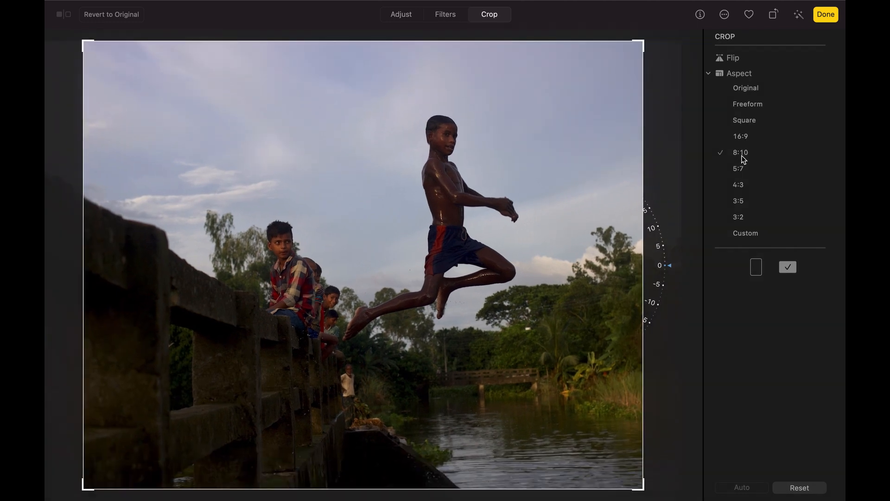
left_click(742, 169)
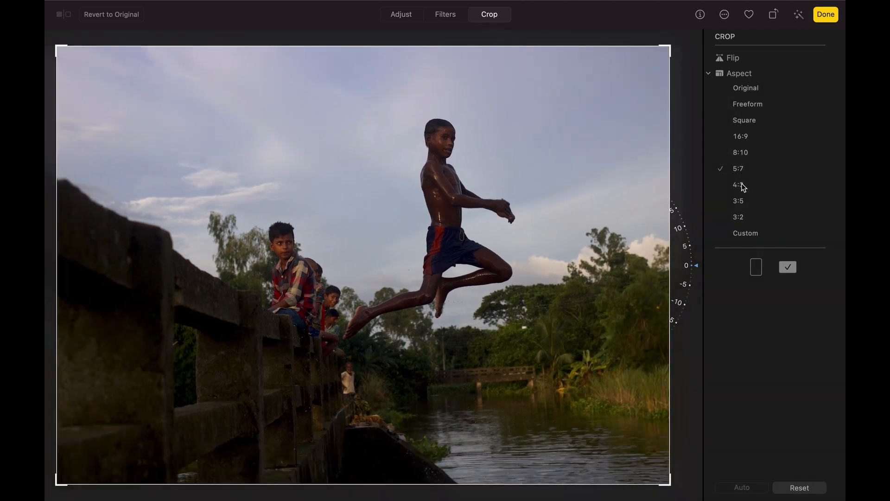
left_click(741, 184)
left_click(739, 202)
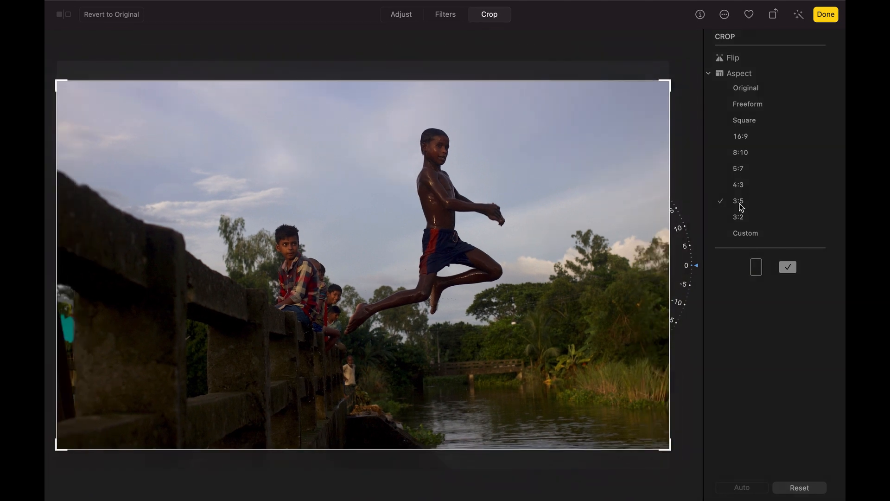
left_click(741, 217)
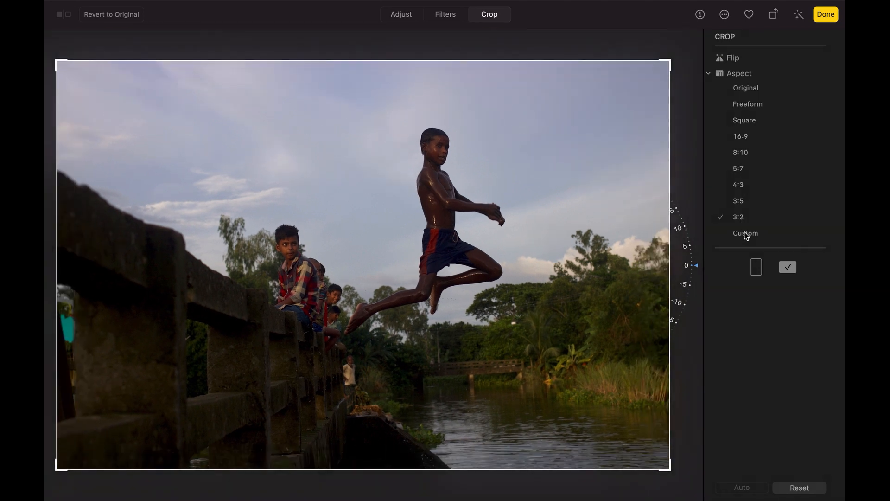
left_click(745, 233)
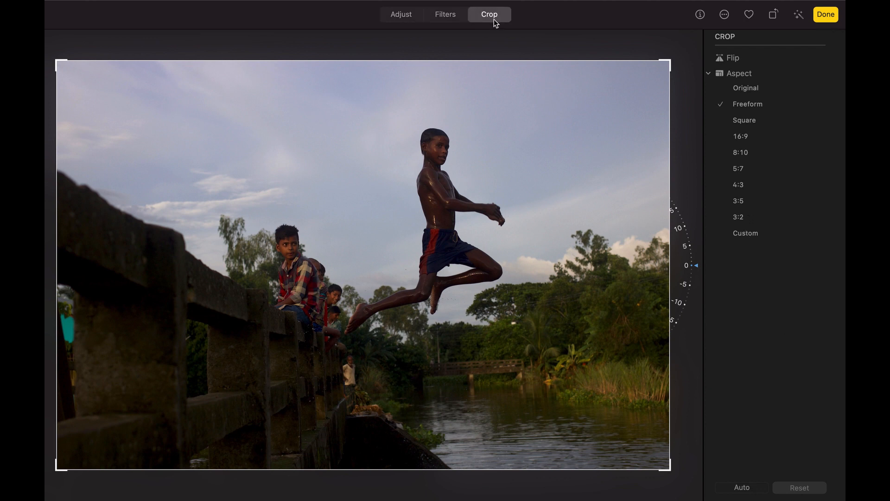
Switch to the photo adjustments, try raising the overall Light level to a Brilliance of 0.36, and reset it.
left_click(411, 19)
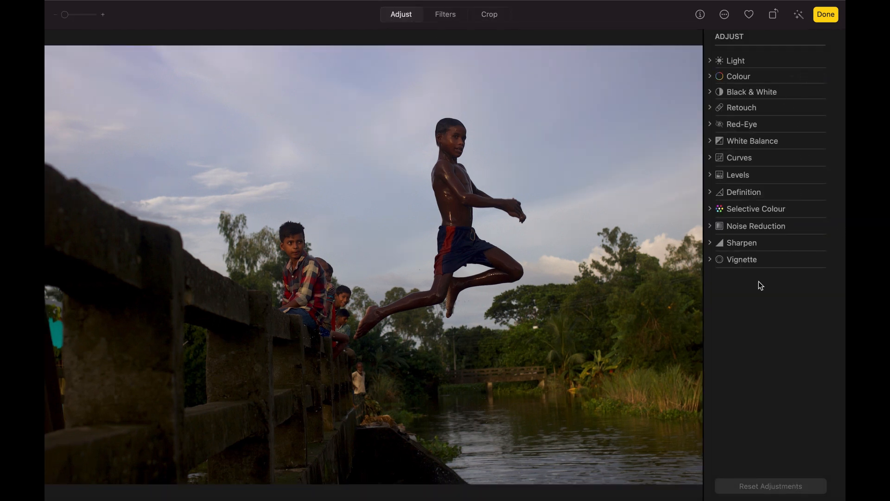
mouse_move(753, 73)
left_click(745, 63)
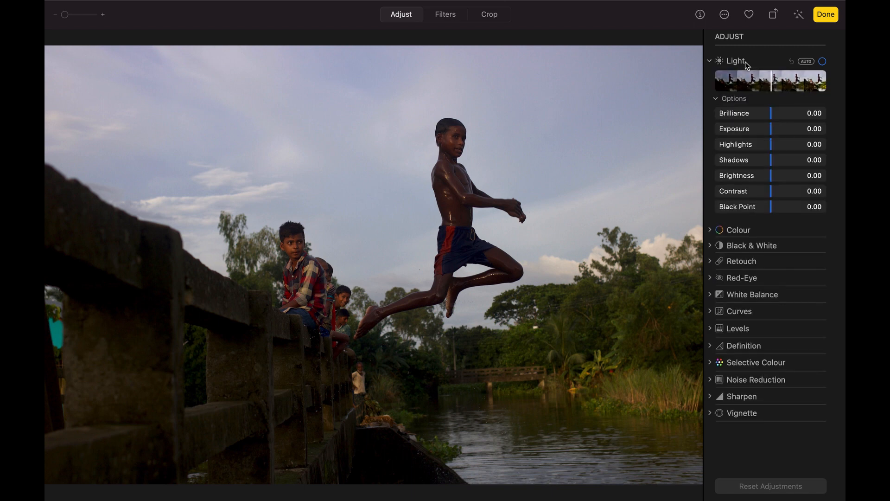
left_click(773, 84)
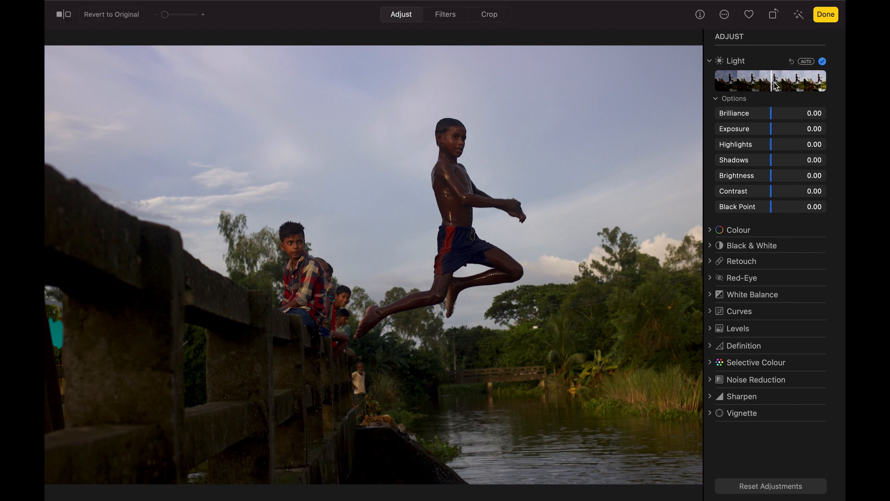
left_click_drag(774, 86, 787, 85)
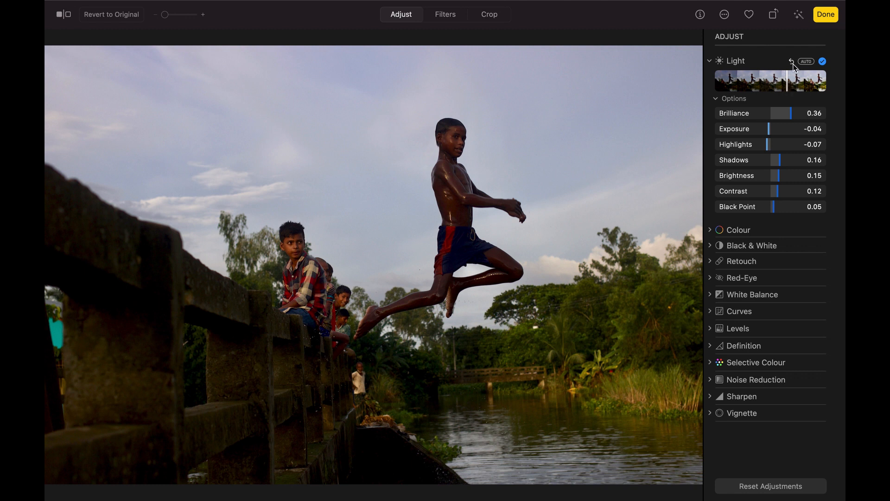
left_click(791, 62)
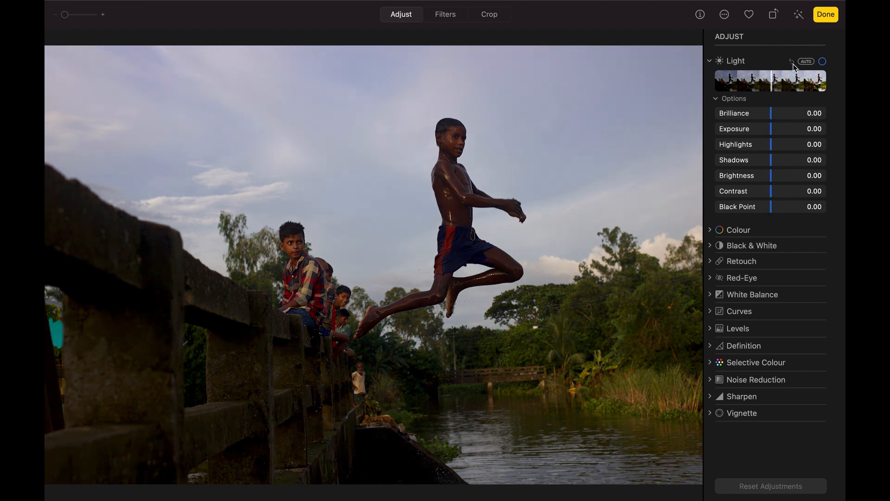
Set the Light adjustments to Exposure 0.44, Highlights -0.05, Brightness 0.05 and Black Point -0.04.
left_click(785, 129)
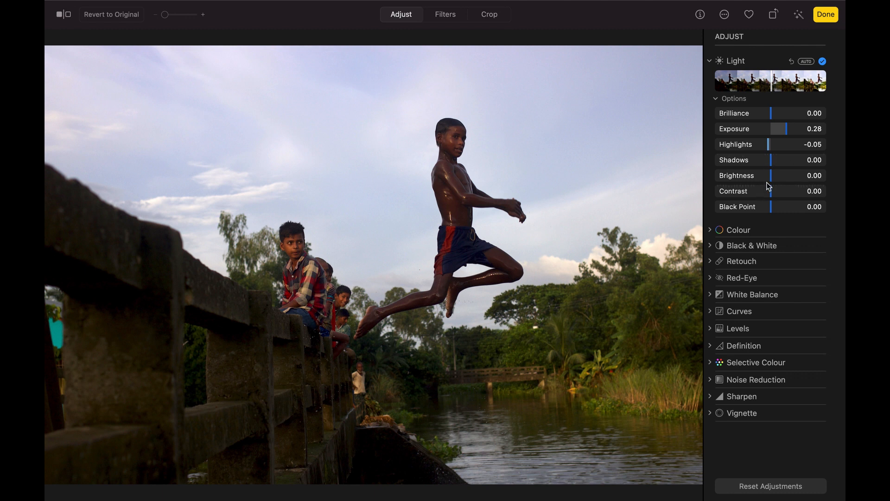
left_click_drag(773, 178, 776, 178)
left_click_drag(770, 208, 771, 207)
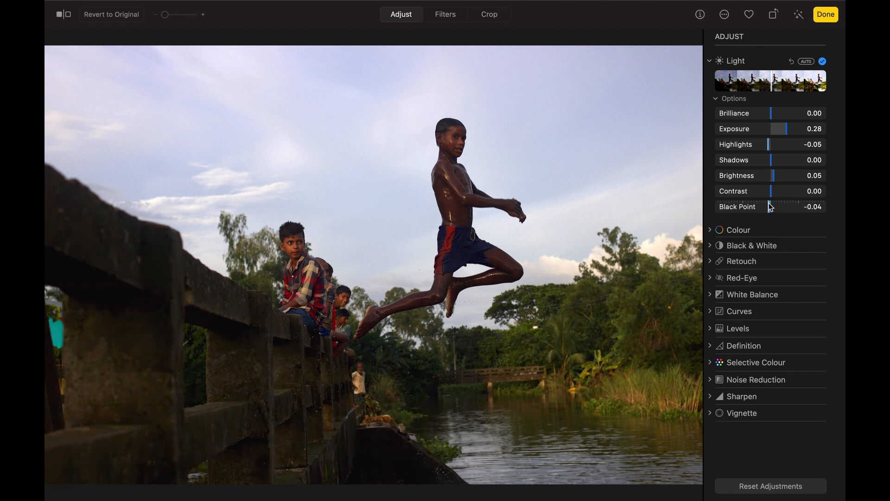
left_click_drag(800, 129, 796, 129)
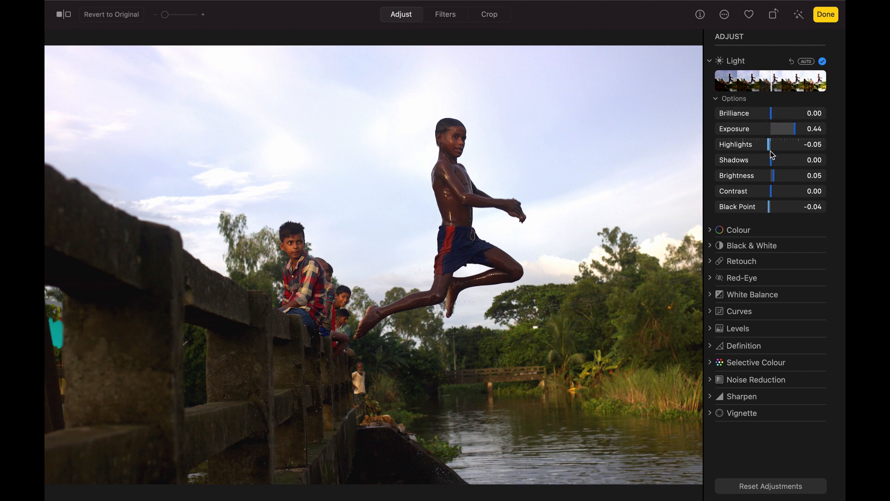
Try raising and lowering the Shadows in the Light adjustments, and collapse their detailed options.
left_click_drag(771, 160, 777, 160)
left_click_drag(778, 161, 772, 160)
left_click(777, 160)
left_click_drag(778, 160, 772, 158)
left_click(715, 99)
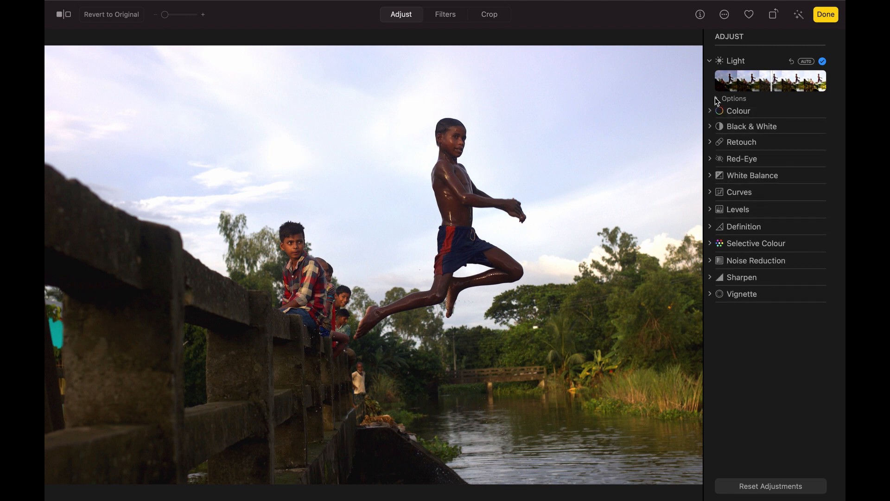
Try boosting the overall Colour level to Saturation 0.24 and Vibrance 0.14, and reset it.
left_click(737, 114)
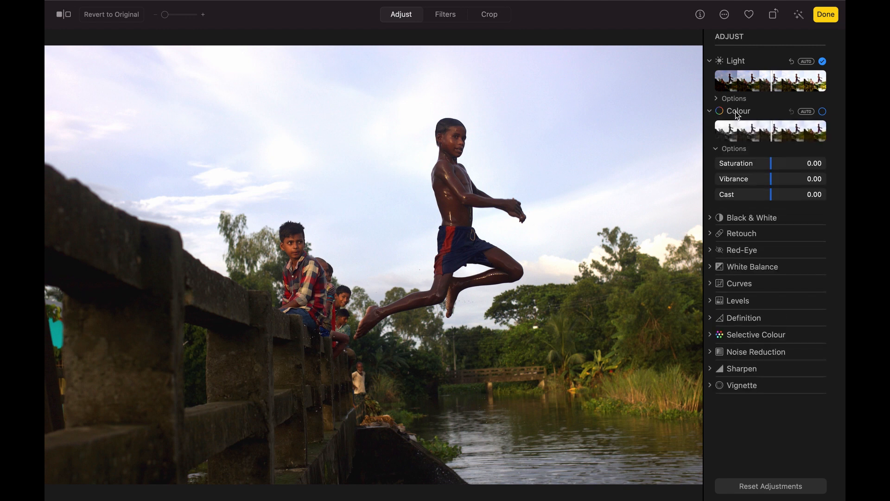
left_click(772, 136)
left_click_drag(773, 136, 791, 135)
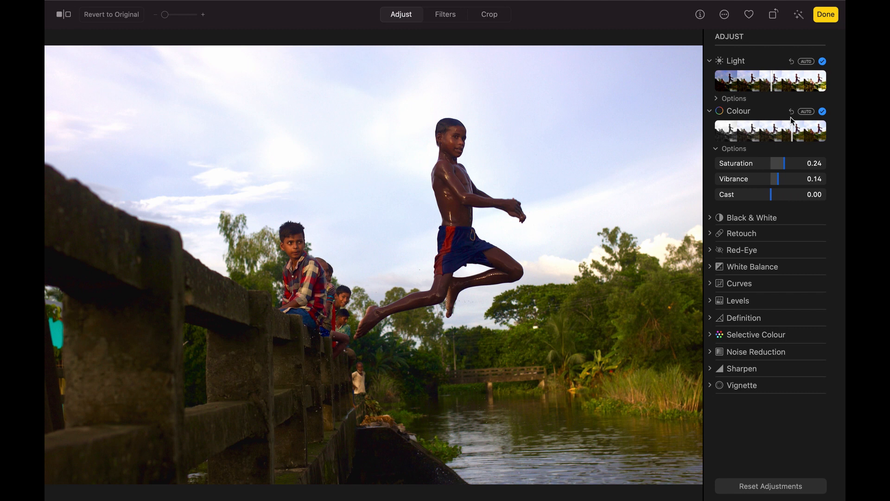
left_click(791, 111)
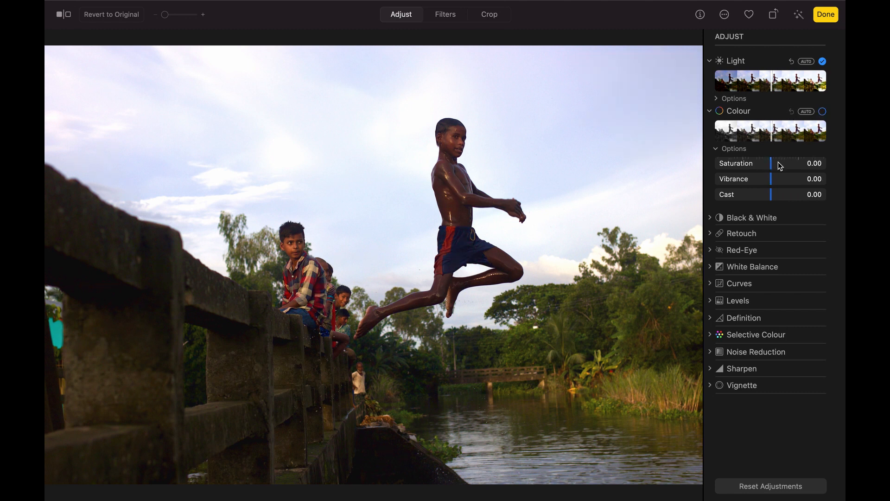
Set the Colour adjustments to Saturation 0.23, Vibrance 0.08 and Cast 0.05, and collapse the section.
left_click_drag(779, 164, 781, 164)
left_click_drag(785, 164, 776, 180)
left_click_drag(771, 194, 773, 195)
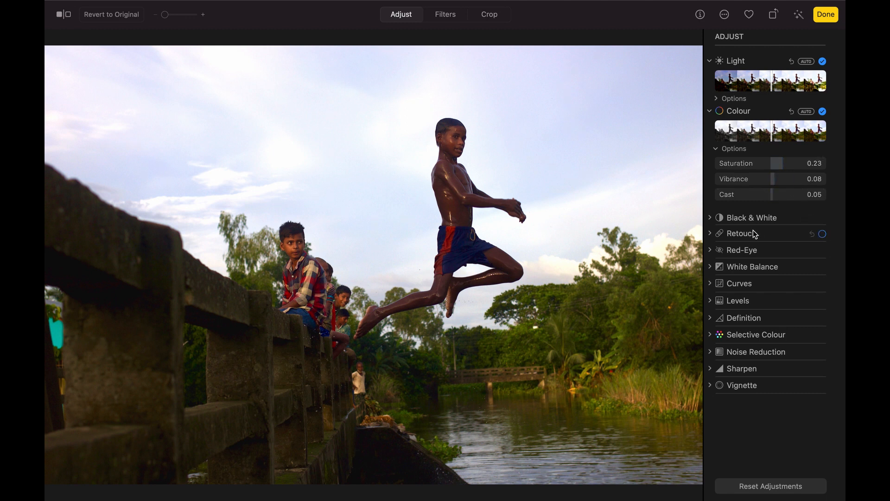
left_click(736, 112)
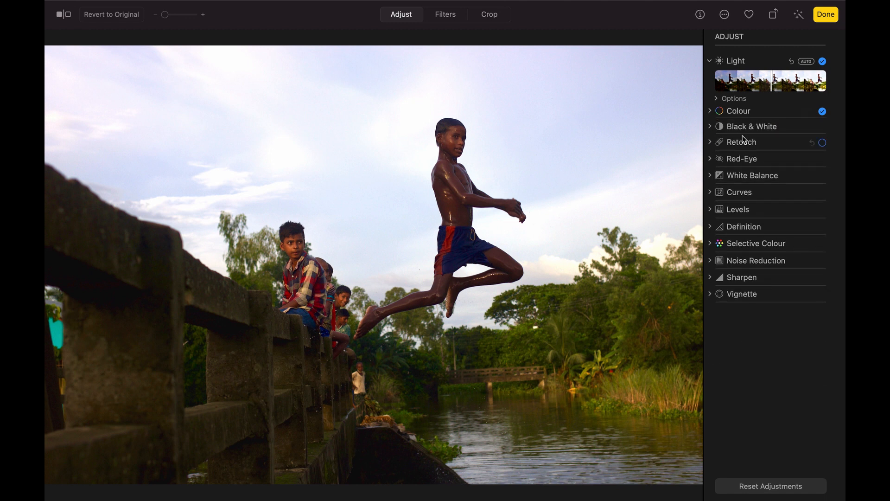
Try a black-and-white conversion with Intensity 0.56 and Neutrals -0.27, and reset it to restore the colours.
left_click(744, 128)
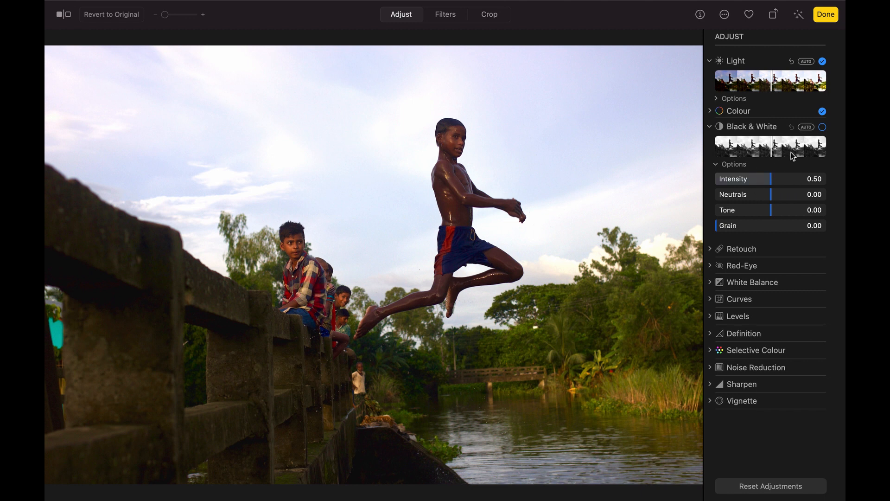
left_click(768, 150)
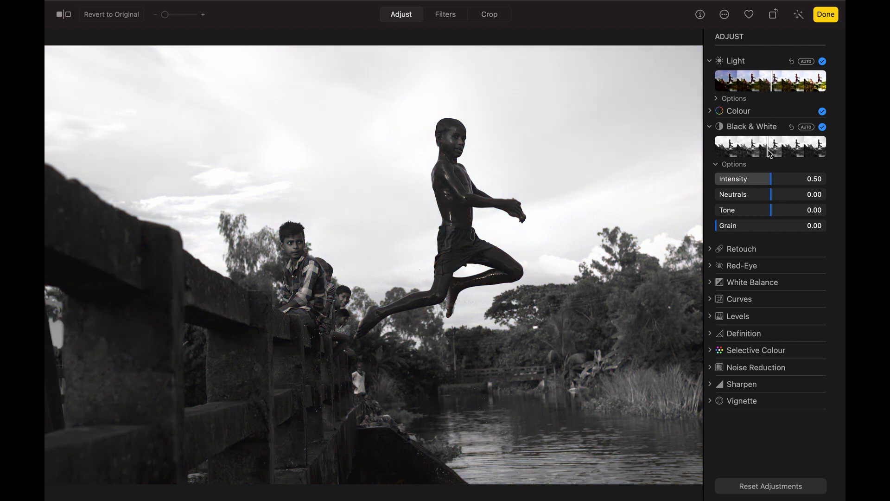
left_click_drag(764, 178, 756, 195)
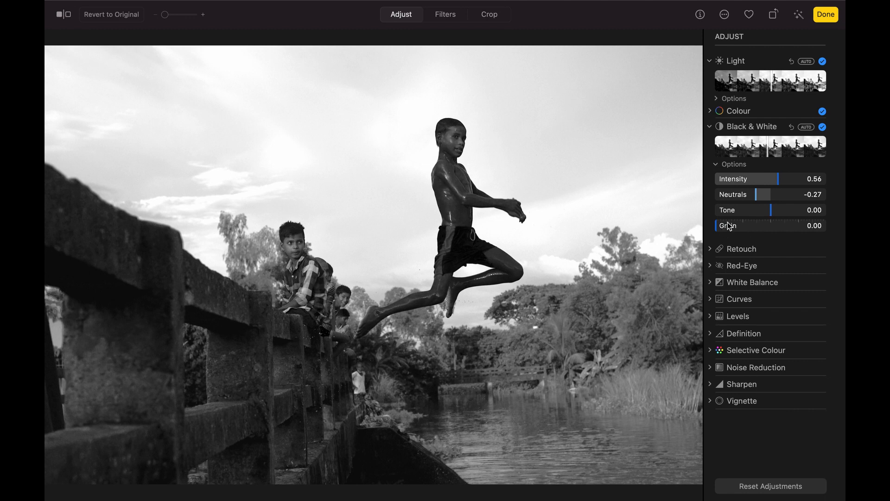
left_click(790, 128)
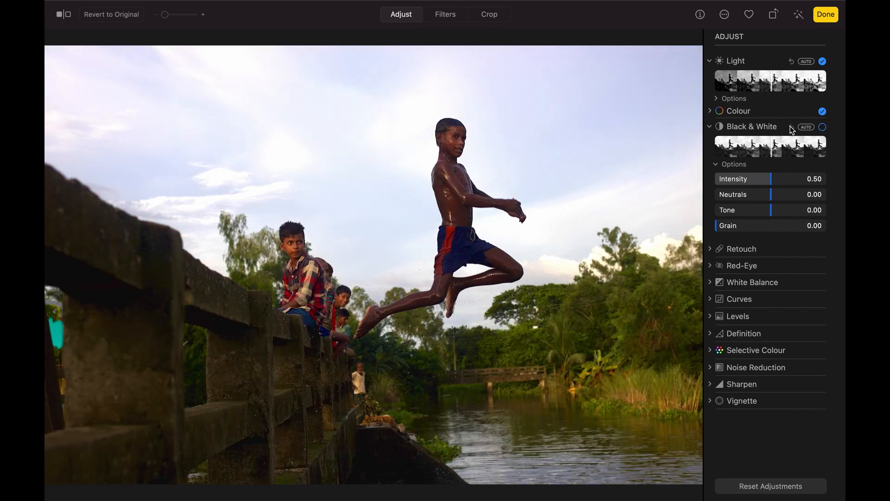
left_click(767, 126)
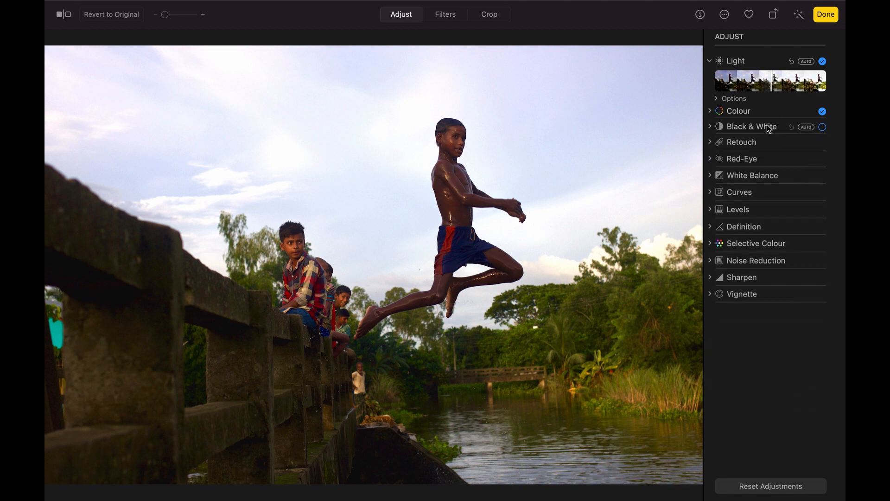
Retouch with a 189.68 brush, sampling the nearest concrete pillar and painting over the gap with the turquoise object at the photo's left edge.
left_click(747, 145)
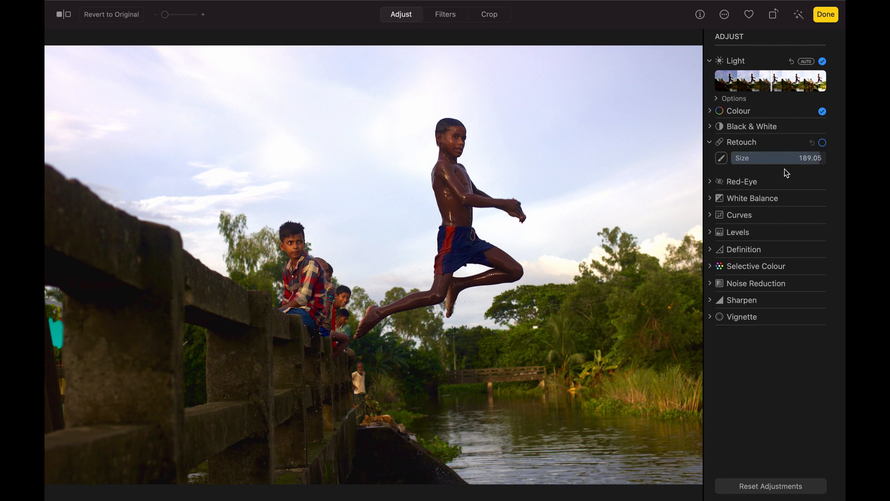
mouse_move(802, 156)
left_mouse_down()
mouse_move(791, 158)
mouse_move(819, 158)
left_mouse_up()
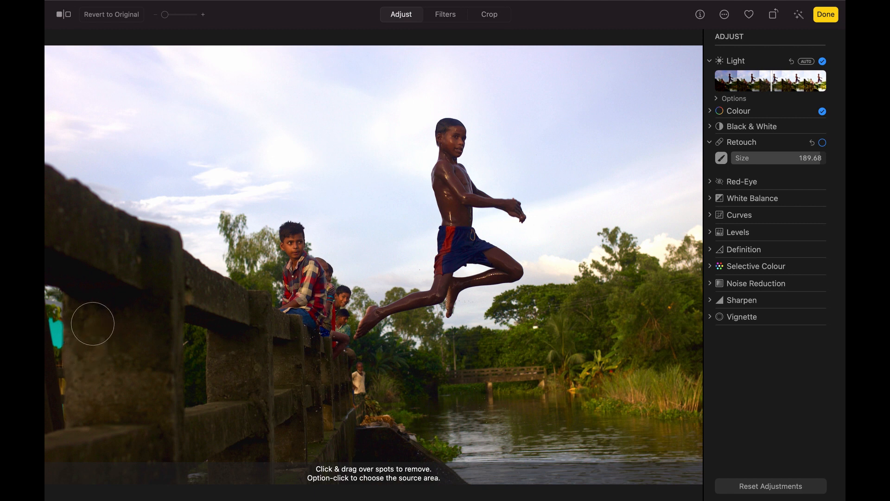
key("alt")
left_click(93, 314, "alt")
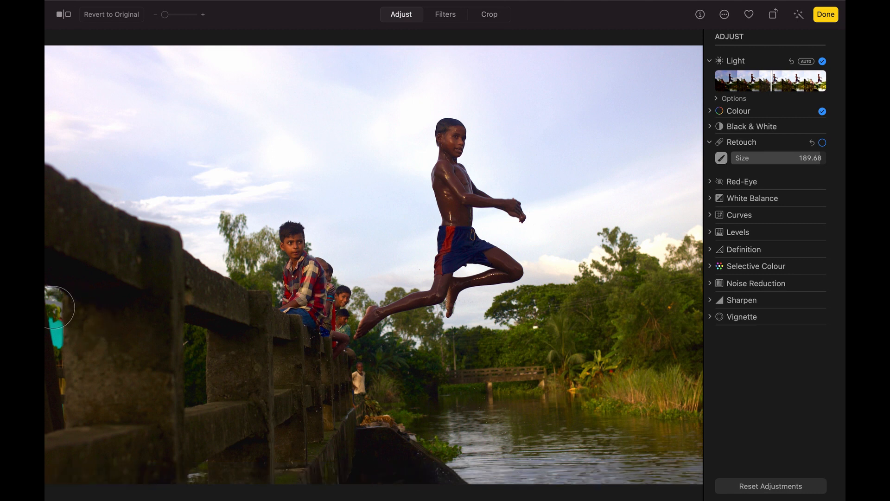
left_click_drag(60, 306, 57, 417)
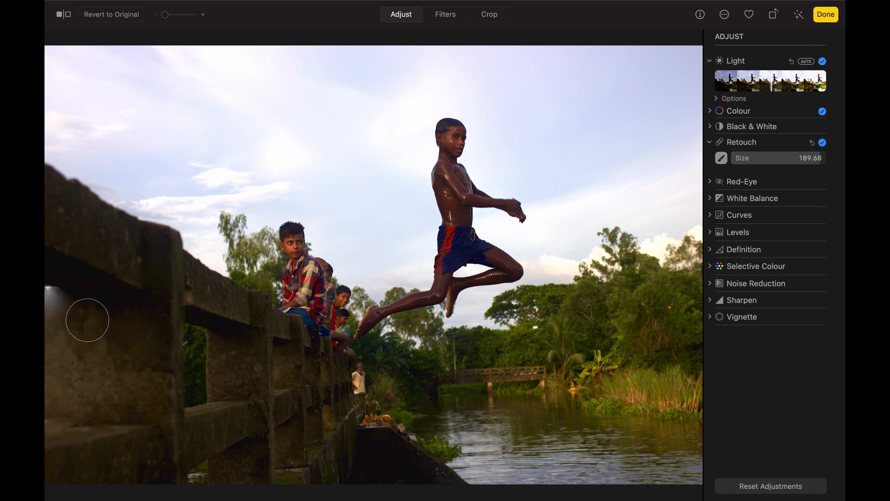
Retouch the remaining light patches beside the nearest concrete pillar with further strokes, and collapse the Retouch section.
mouse_move(87, 320)
left_mouse_down()
mouse_move(64, 300)
mouse_move(49, 306)
mouse_move(57, 406)
left_mouse_up()
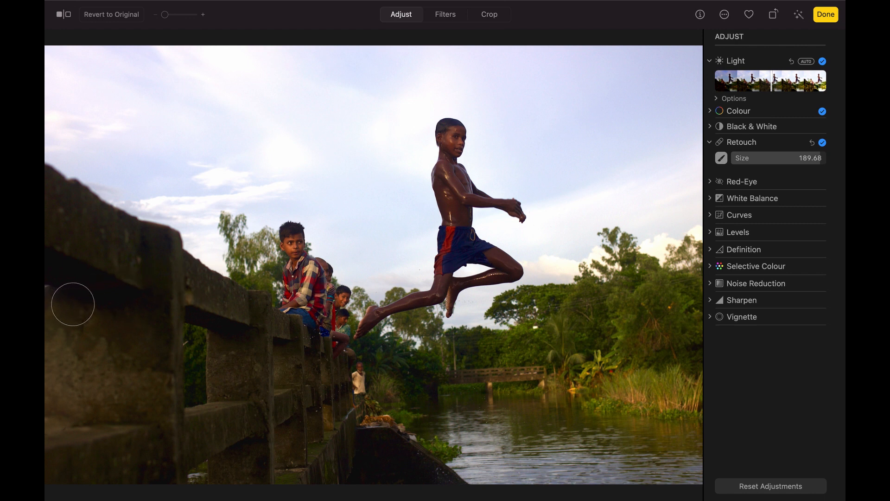
left_click(76, 304)
left_click(48, 300)
left_click_drag(95, 405, 65, 406)
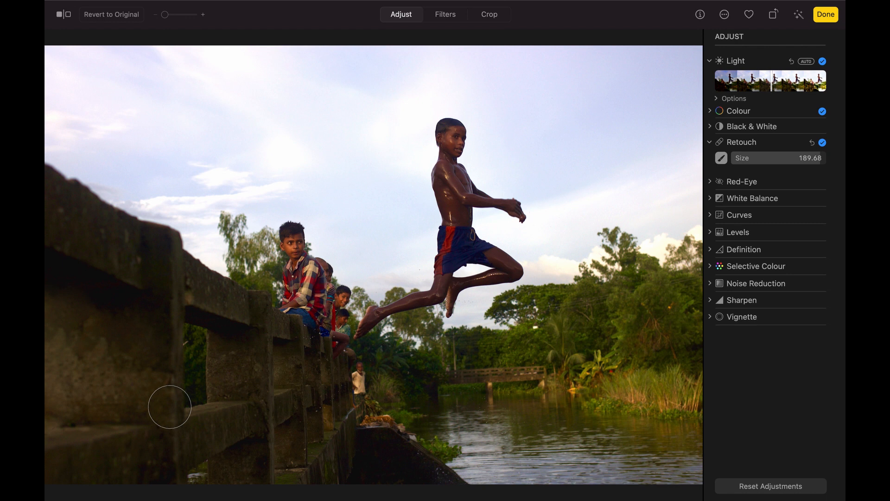
left_click(726, 139)
Open the Red-Eye correction, set its brush size to 115.89, and collapse the section.
left_click(749, 161)
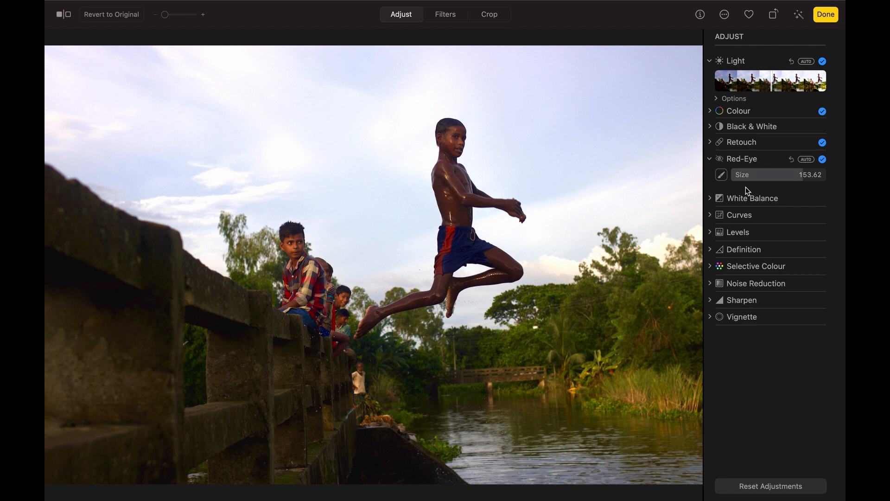
left_click(786, 175)
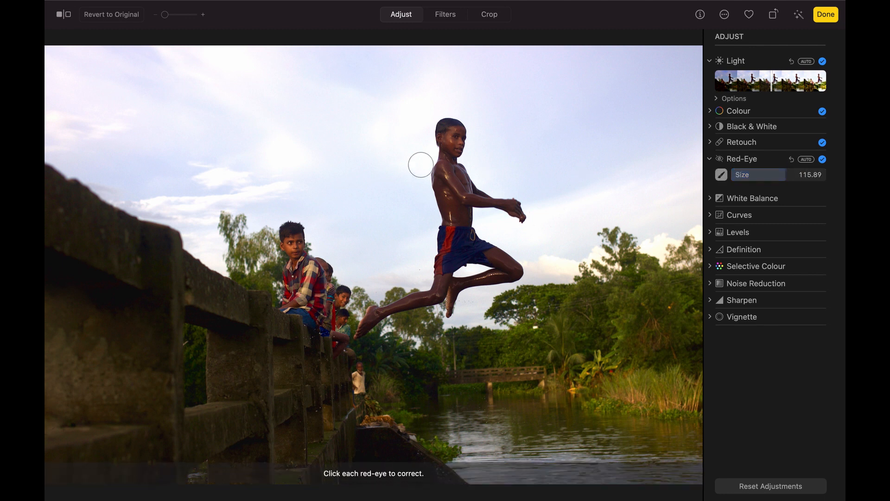
left_click(763, 157)
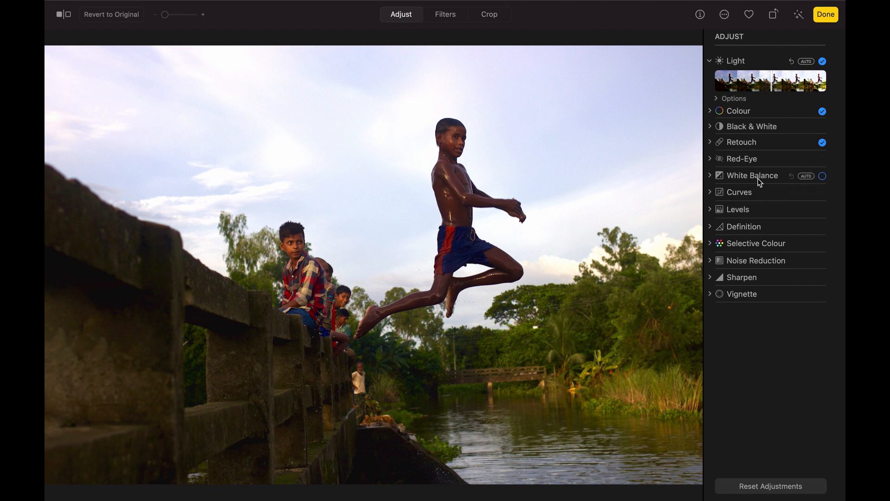
Look at the White Balance options and collapse them, and raise the midpoint of the RGB curve slightly to brighten the midtones.
left_click(758, 178)
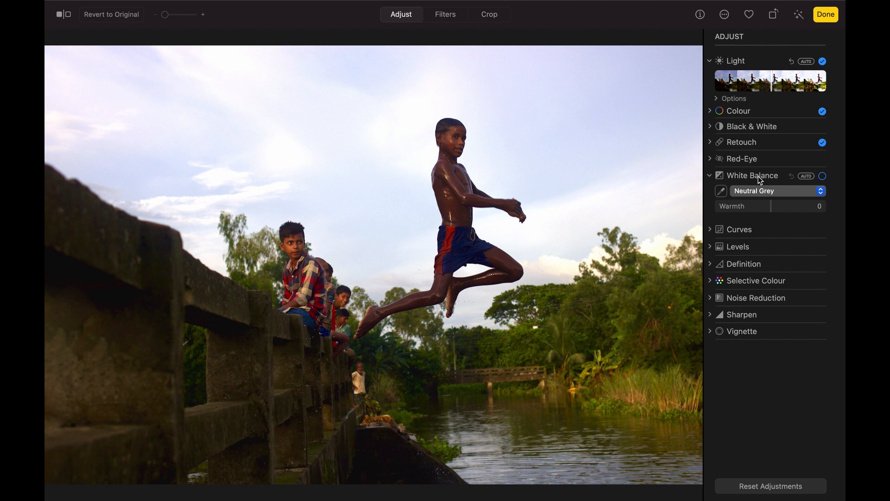
left_click(758, 176)
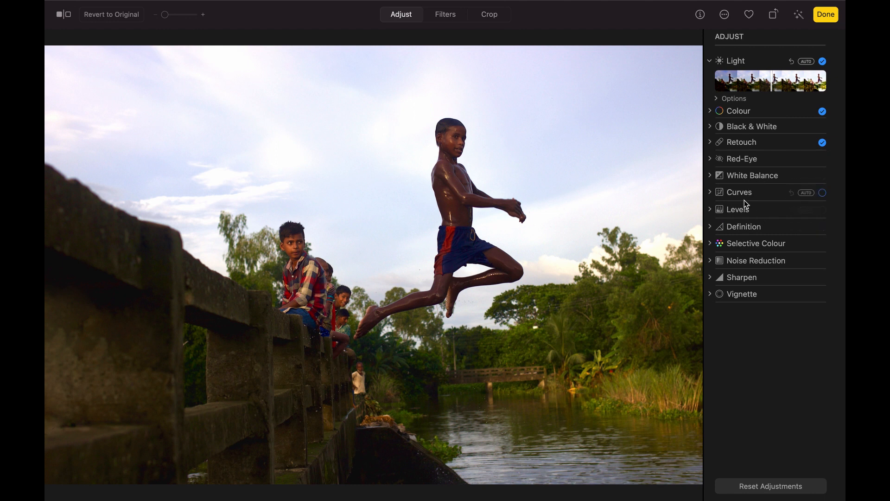
left_click(745, 198)
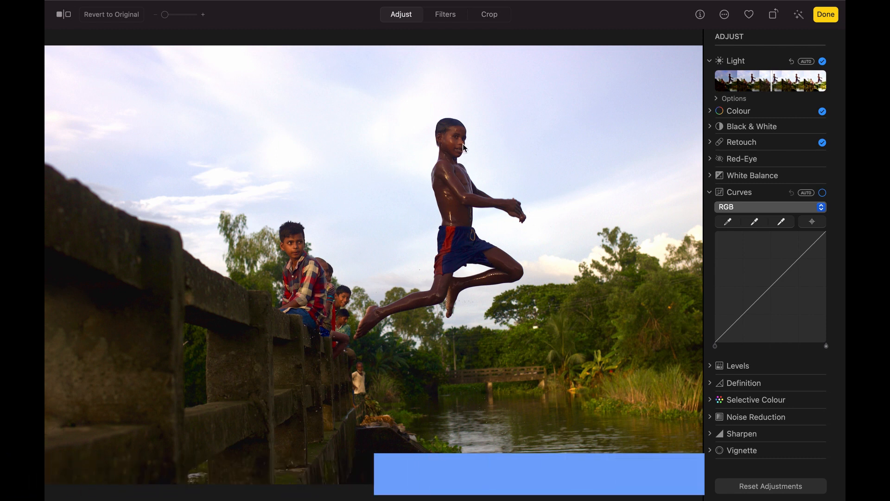
left_click(770, 288)
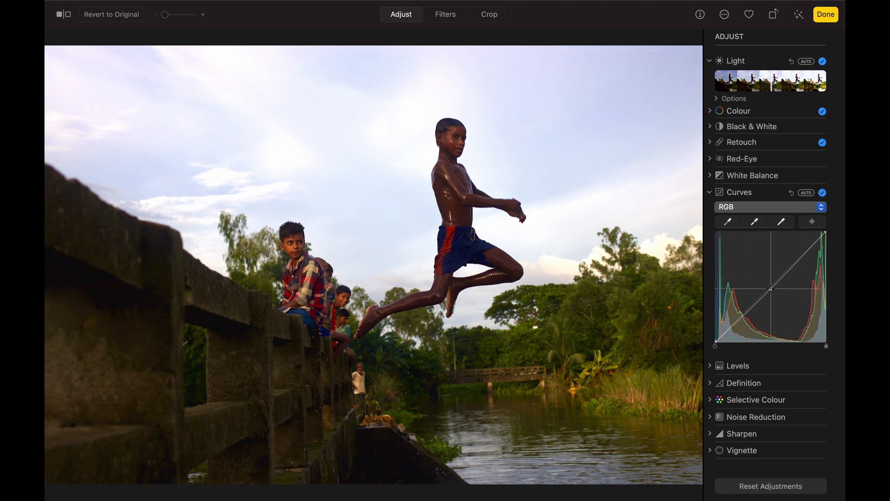
left_click_drag(770, 288, 766, 280)
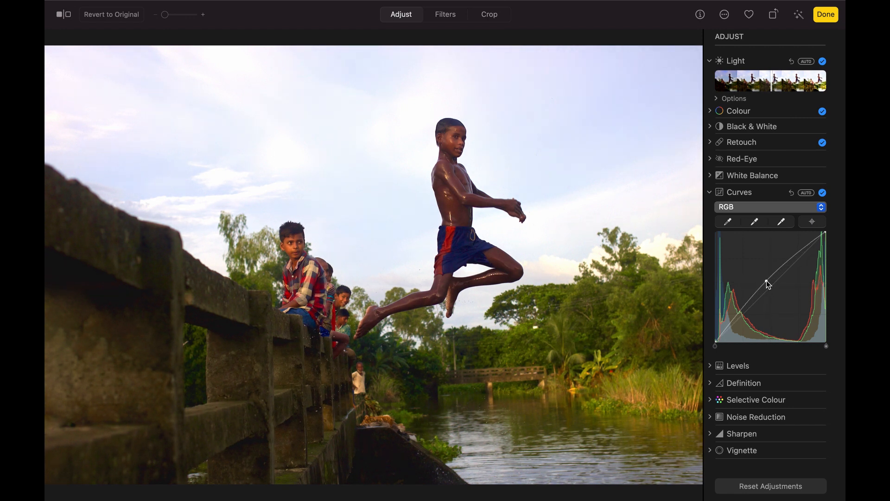
Check the Curves channel options while keeping RGB, raise the curve's midpoint slightly further, and collapse Curves.
left_click(804, 211)
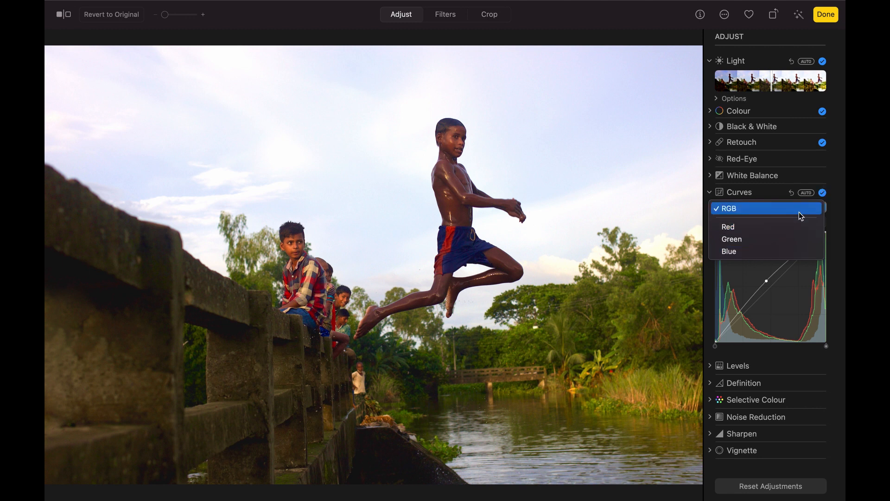
left_click(773, 194)
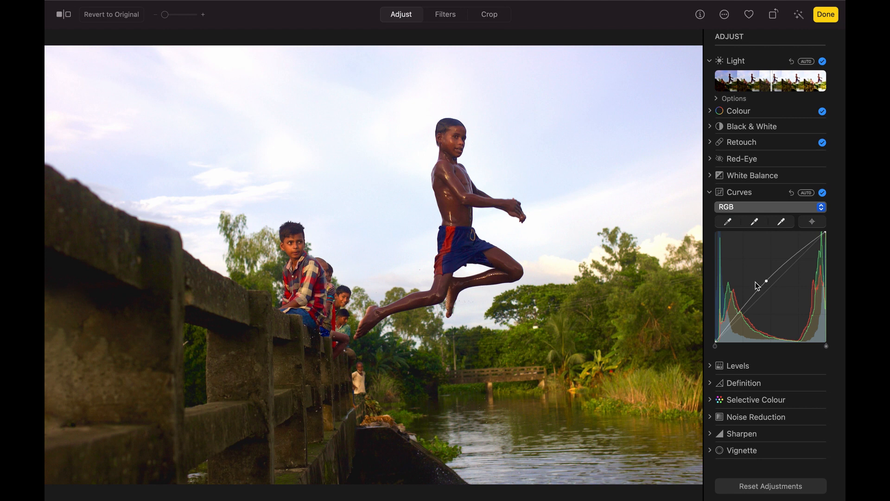
left_click_drag(766, 280, 765, 279)
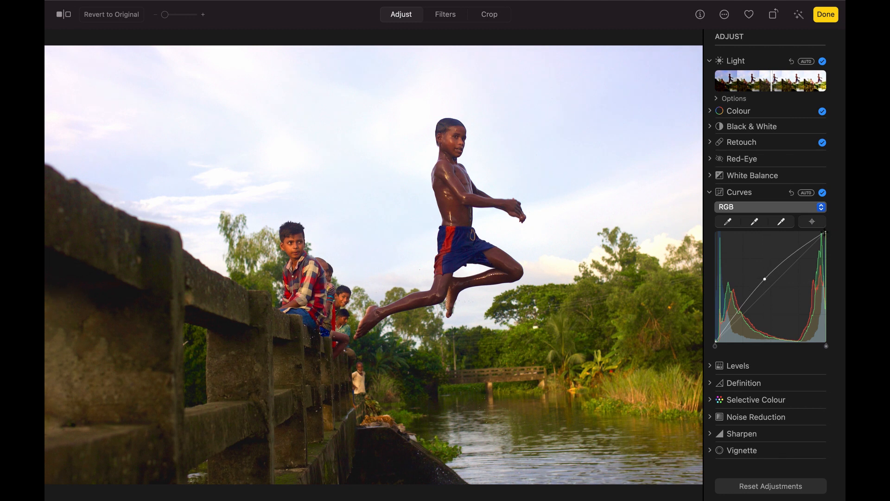
left_click_drag(825, 232, 826, 233)
left_click(771, 210)
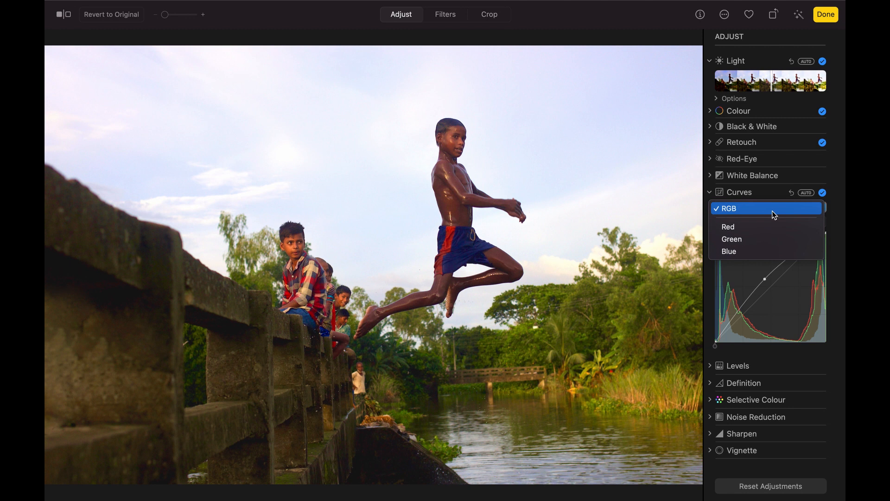
left_click(772, 211)
left_click(751, 193)
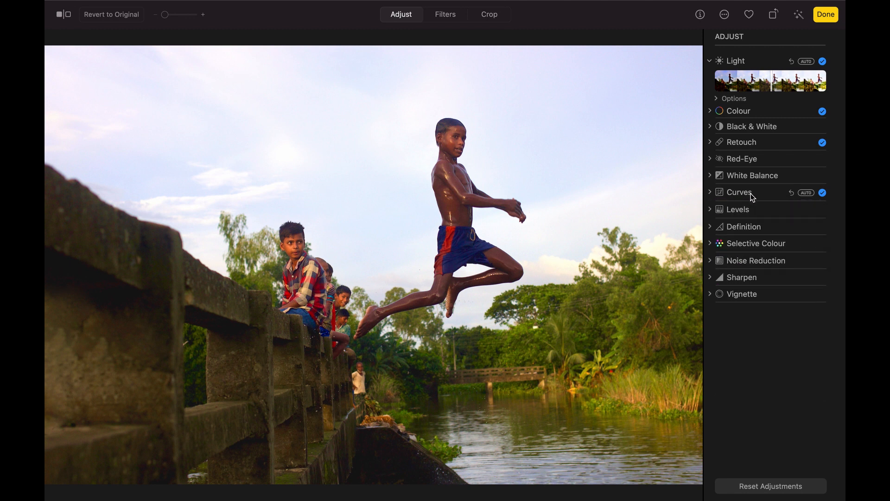
Adjust the lighter tones in the RGB Levels histogram and collapse the Levels section.
left_click(747, 210)
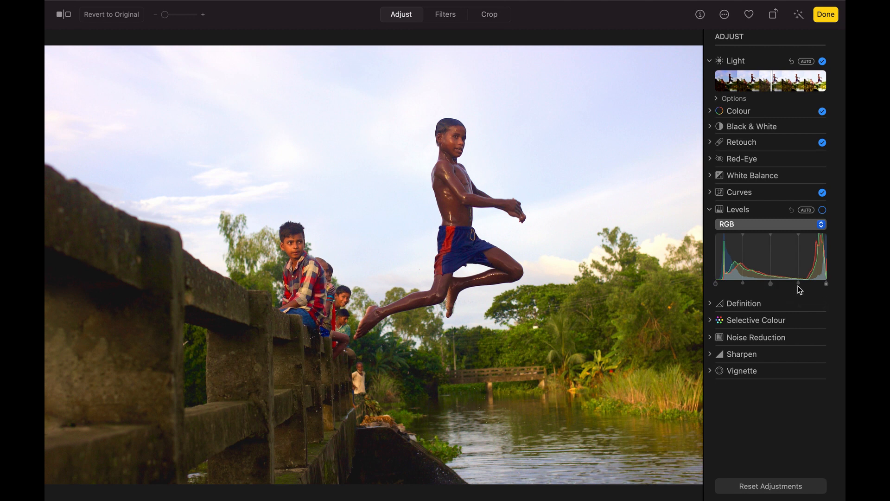
left_click_drag(799, 283, 758, 290)
left_click(745, 211)
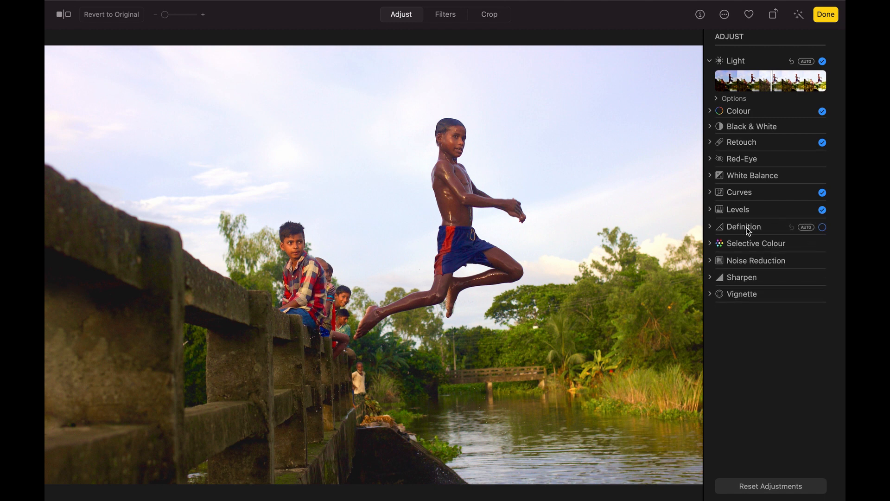
Apply a small amount of Definition to the photo and collapse the Definition section.
left_click(747, 230)
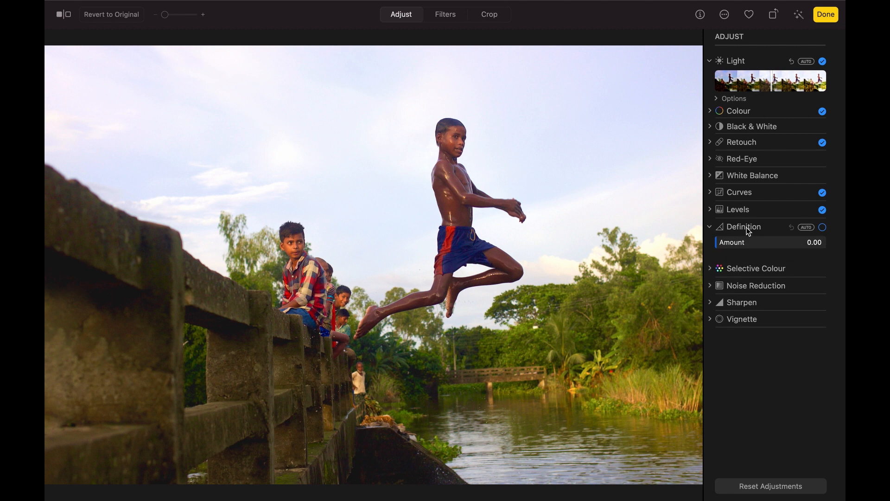
left_click(727, 243)
mouse_move(726, 245)
left_mouse_down()
mouse_move(751, 242)
mouse_move(719, 249)
mouse_move(742, 246)
left_mouse_up()
mouse_move(725, 246)
left_mouse_down()
mouse_move(733, 251)
mouse_move(723, 252)
left_mouse_up()
left_click(734, 227)
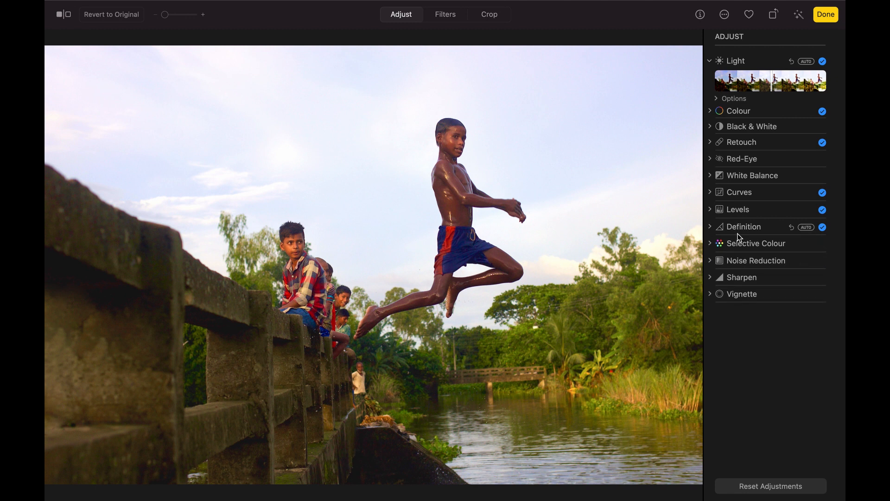
In Selective Colour, set the blues to Saturation 21.51 and Luminance -48.40, leaving Range at 1.00.
left_click(749, 242)
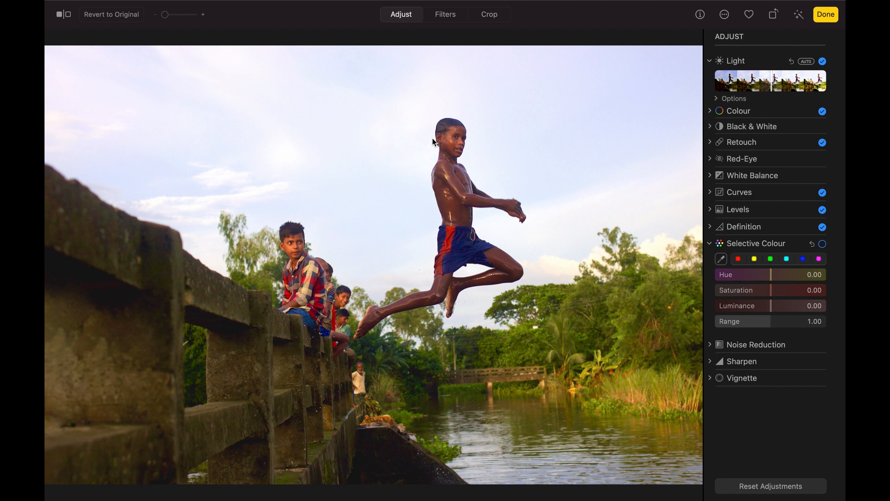
left_click(803, 259)
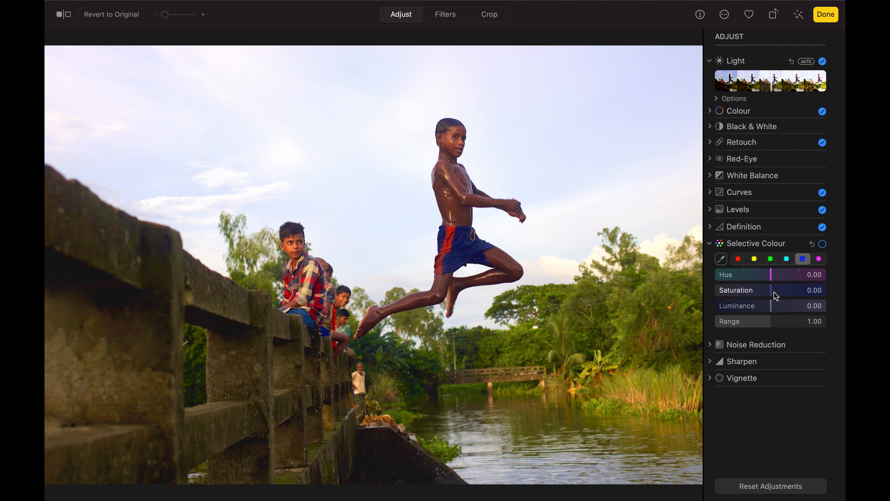
left_click_drag(777, 292, 770, 281)
left_click_drag(768, 308, 760, 308)
left_click_drag(770, 304, 733, 305)
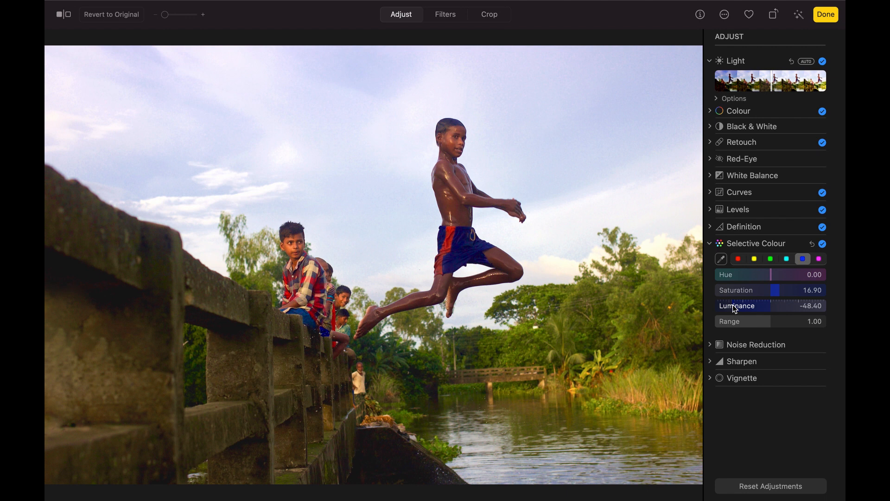
mouse_move(772, 319)
left_mouse_down()
mouse_move(780, 320)
mouse_move(760, 323)
mouse_move(772, 324)
left_mouse_up()
left_click(790, 293)
left_click_drag(790, 292, 782, 290)
Inspect the noise in the sky up close and apply a small amount of Noise Reduction.
left_click(747, 348)
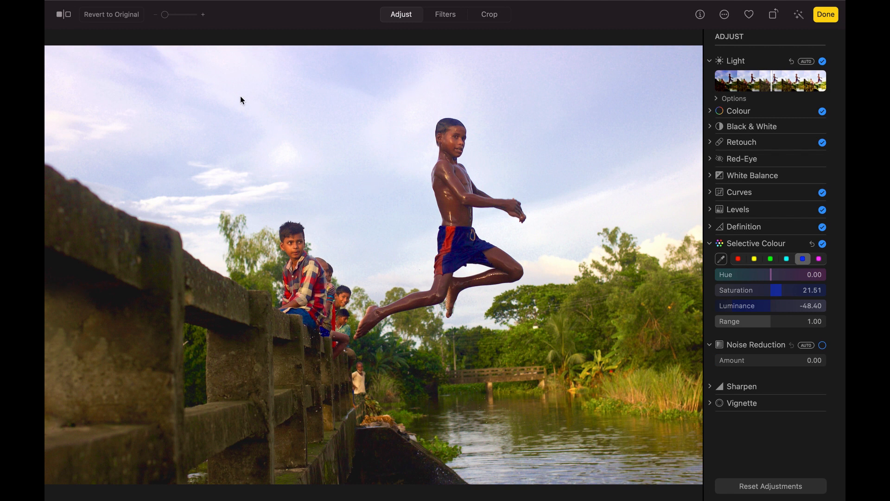
left_click(177, 15)
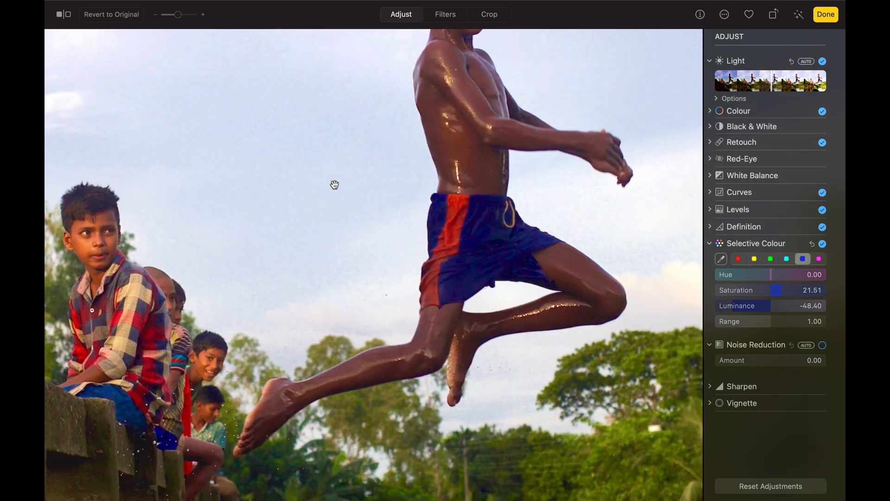
left_click(166, 15)
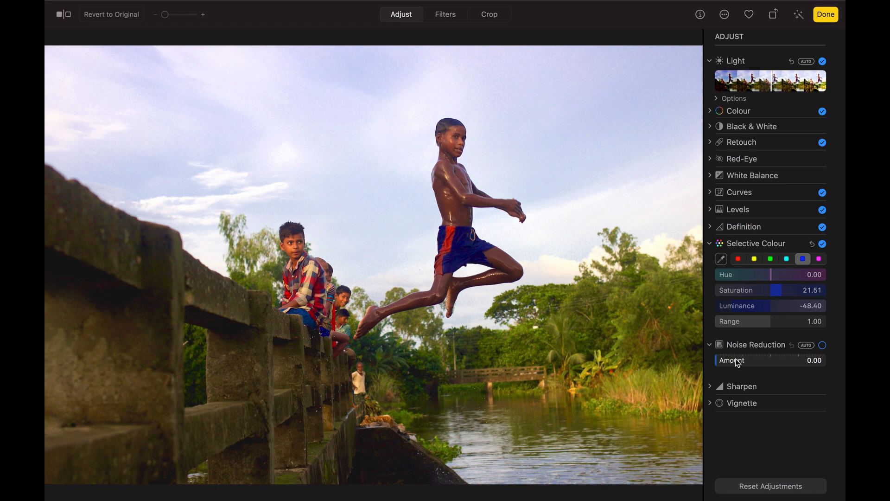
left_click_drag(721, 361, 726, 365)
left_click_drag(725, 365, 726, 366)
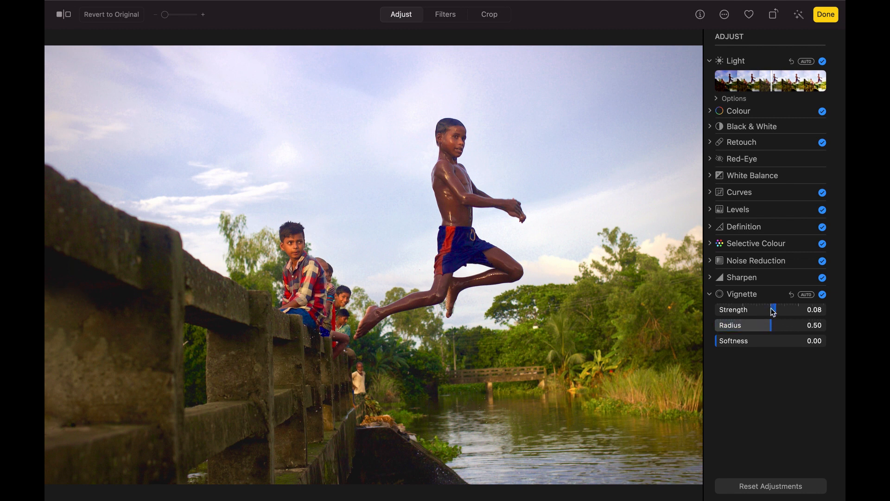
Set the vignette to Strength 0.15, Radius 0.50 and Softness 0.07.
left_click_drag(773, 310, 776, 312)
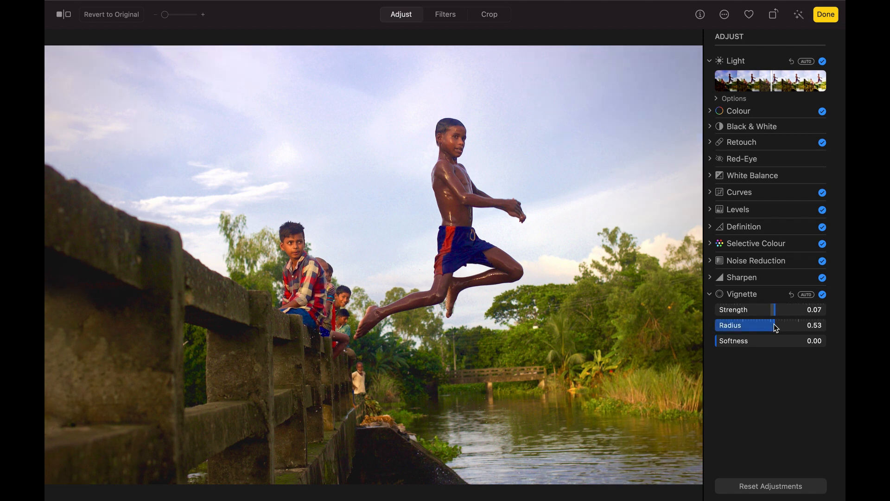
left_click_drag(774, 325, 726, 344)
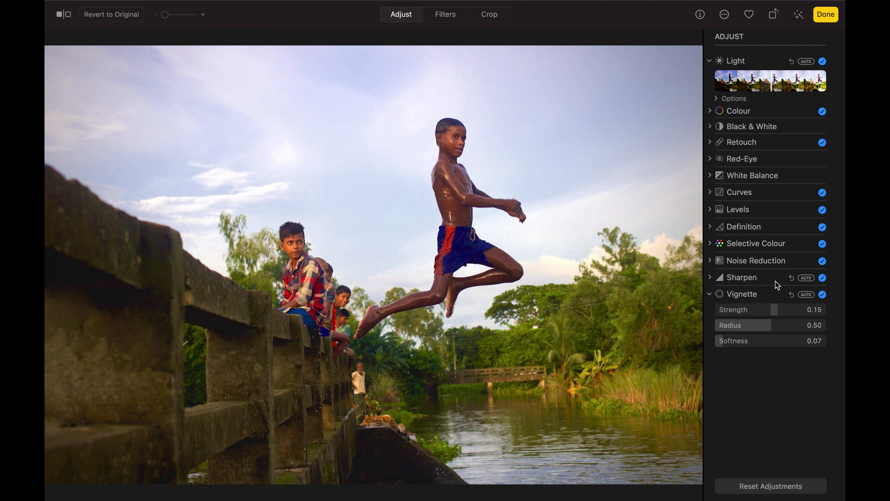
Reopen the Sharpen settings, adjust the Intensity slightly, and collapse the section.
left_click(759, 278)
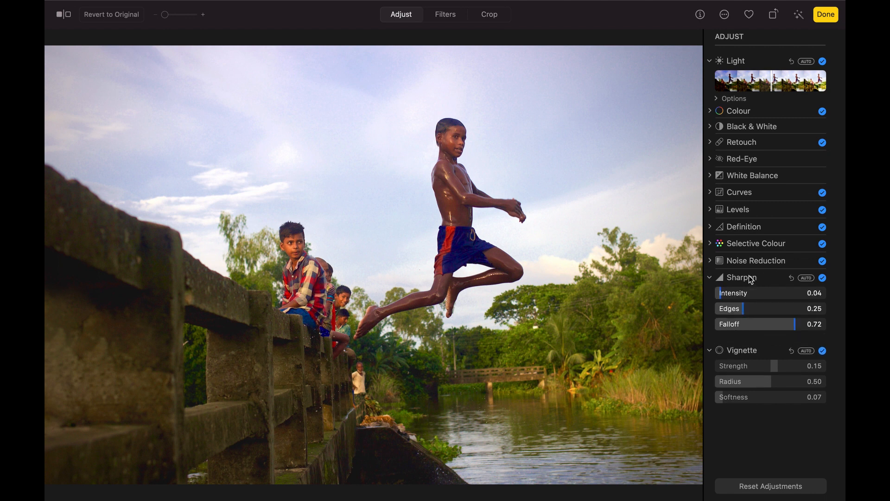
left_click(724, 293)
left_click(737, 277)
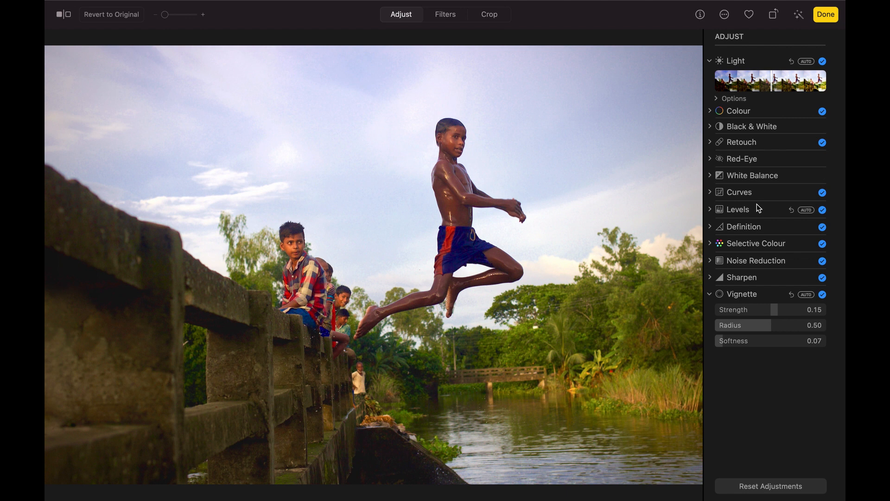
Try the Neutral Grey white balance, switch it to Skin Tone with Warmth 13, and collapse White Balance.
left_click(755, 179)
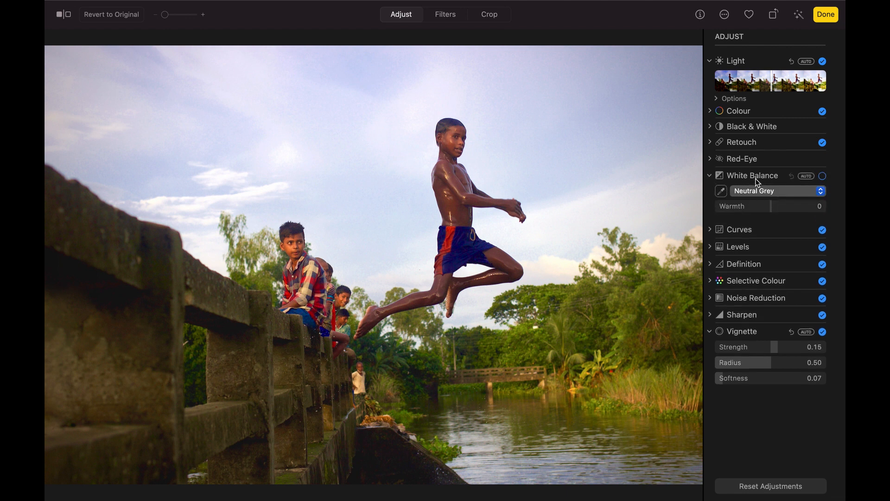
left_click(771, 207)
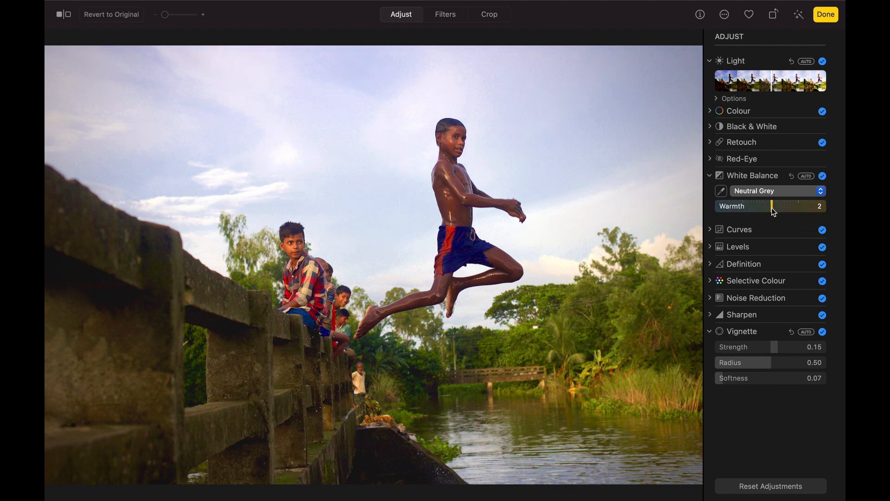
left_click(797, 190)
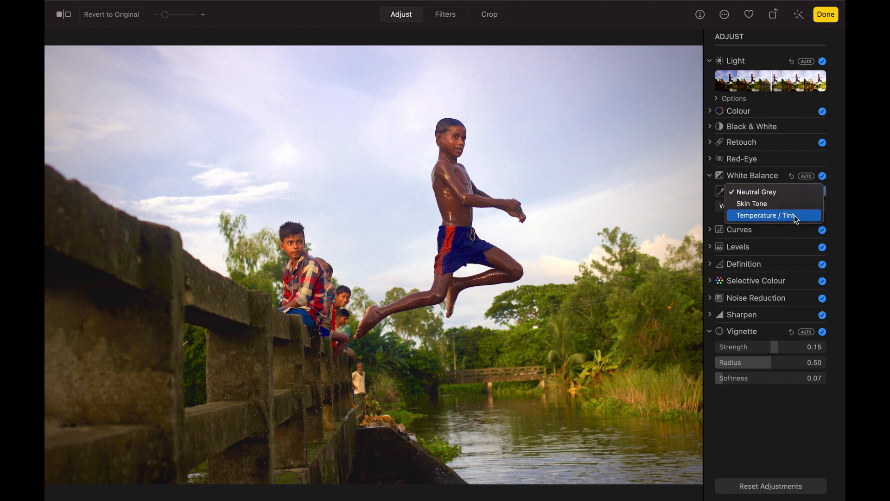
left_click(761, 207)
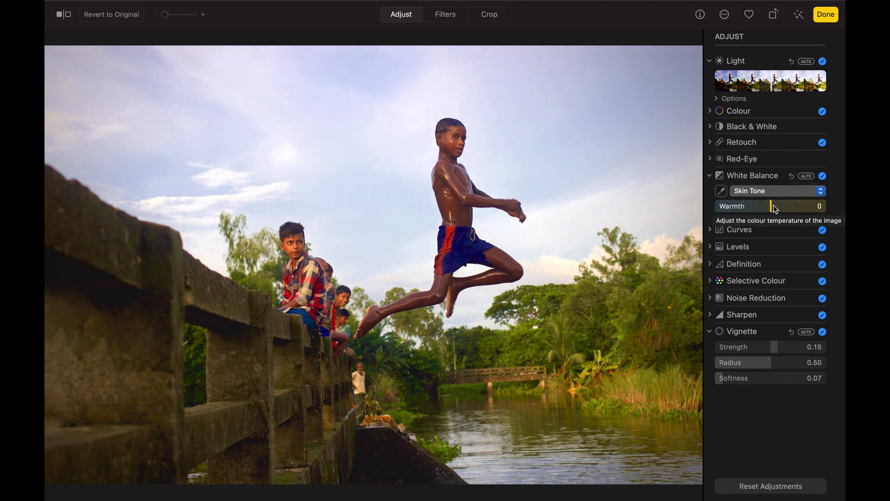
left_click_drag(772, 207, 777, 211)
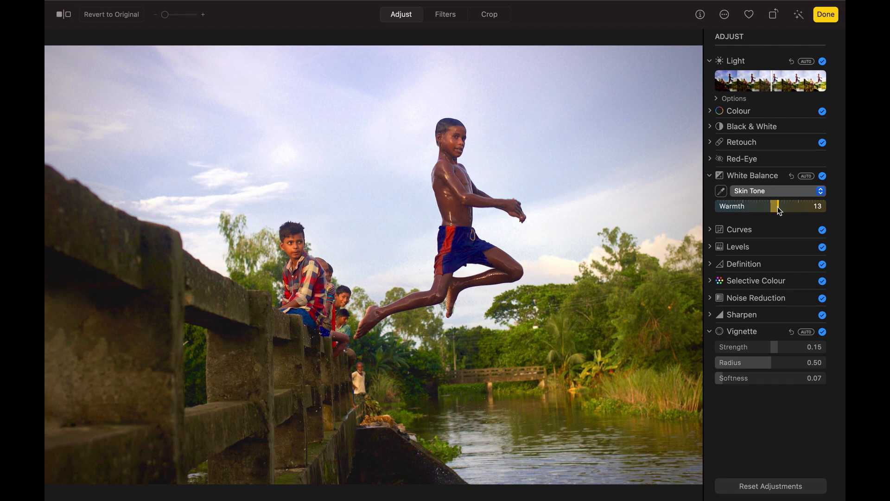
left_click(766, 177)
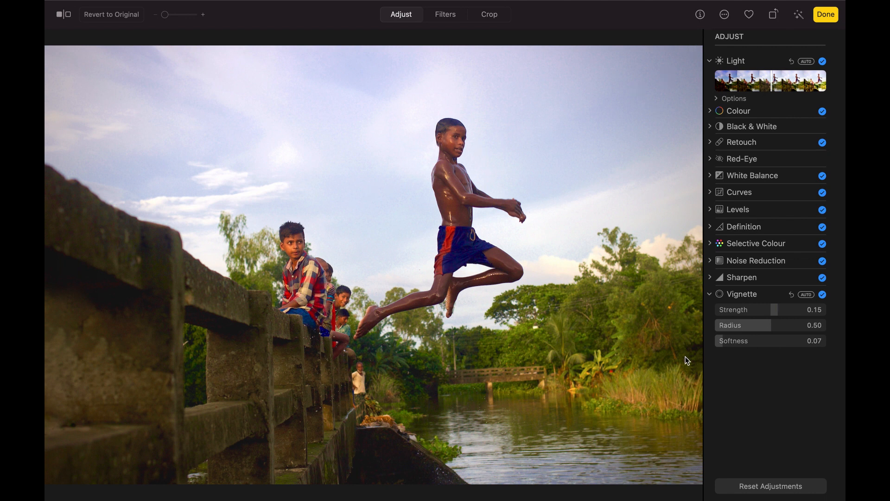
Open the photo in Markup, sketch a circle over the boy sitting on the bridge, and delete it.
left_click(725, 16)
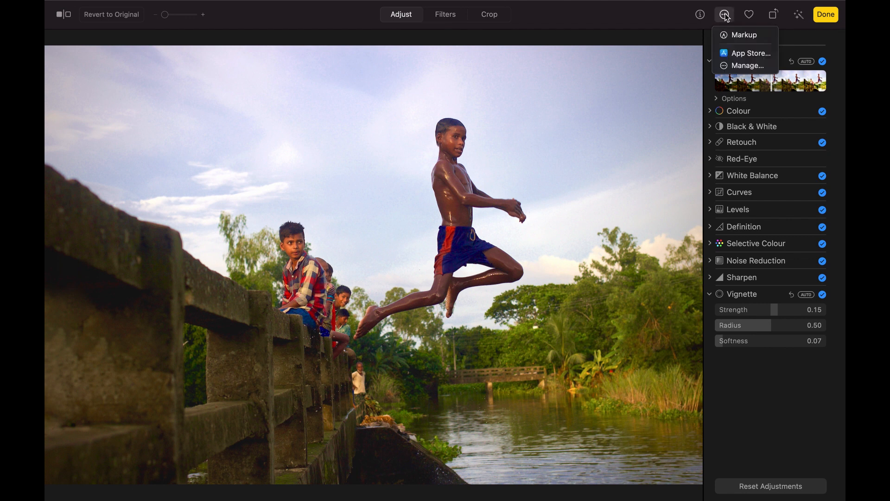
left_click(737, 38)
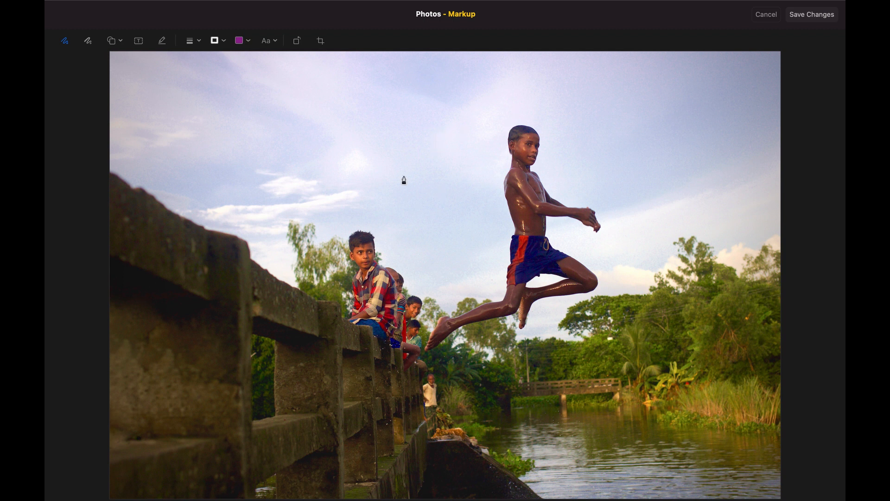
mouse_move(355, 202)
left_mouse_down()
mouse_move(325, 216)
mouse_move(317, 282)
mouse_move(407, 298)
mouse_move(404, 220)
mouse_move(343, 210)
left_mouse_up()
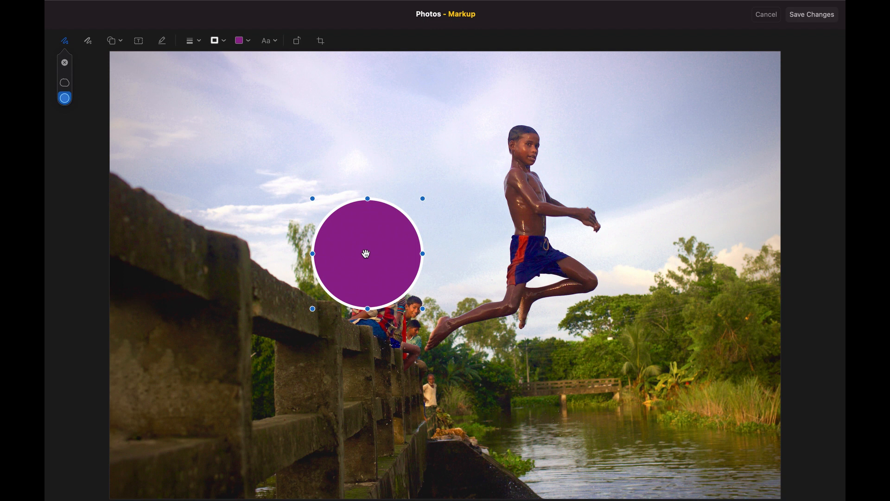
key("Delete")
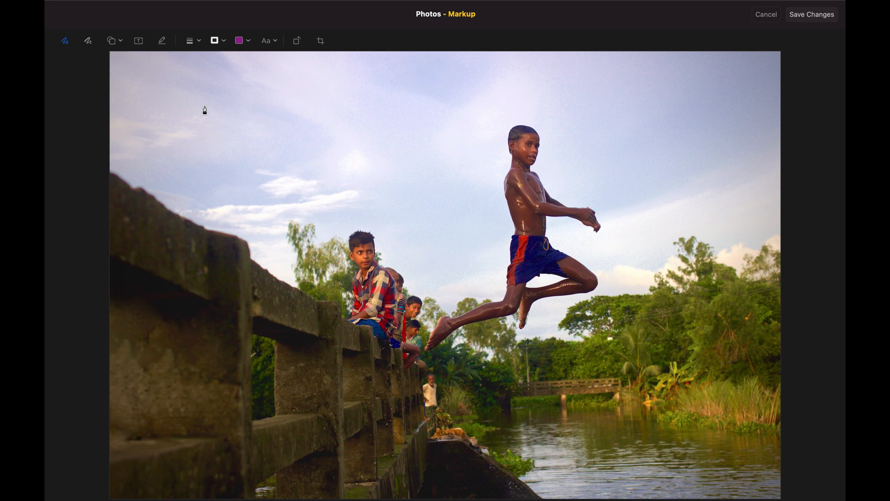
Add a rectangle shape to the photo and place it in the sky above the boys seated on the bridge.
left_click(121, 41)
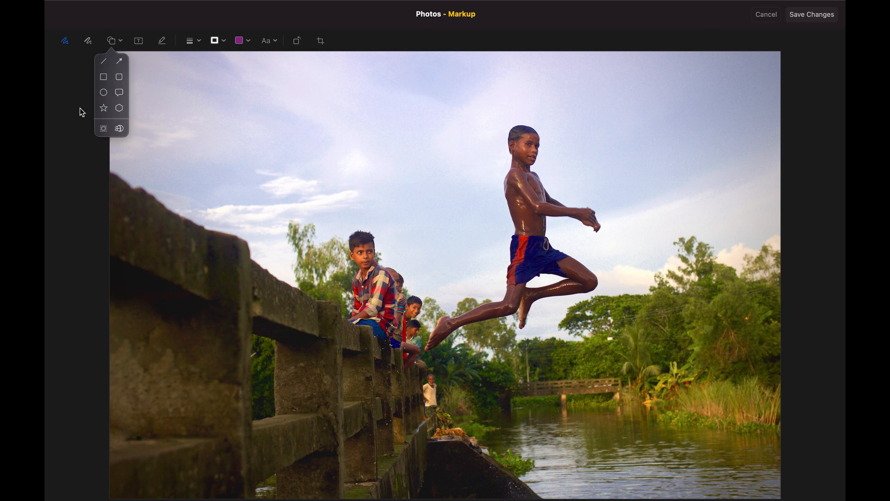
left_click(104, 77)
left_click_drag(452, 276, 295, 163)
Try resizing the rectangle to square proportions, once small and once larger, and undo each resize.
left_click_drag(345, 207, 330, 221)
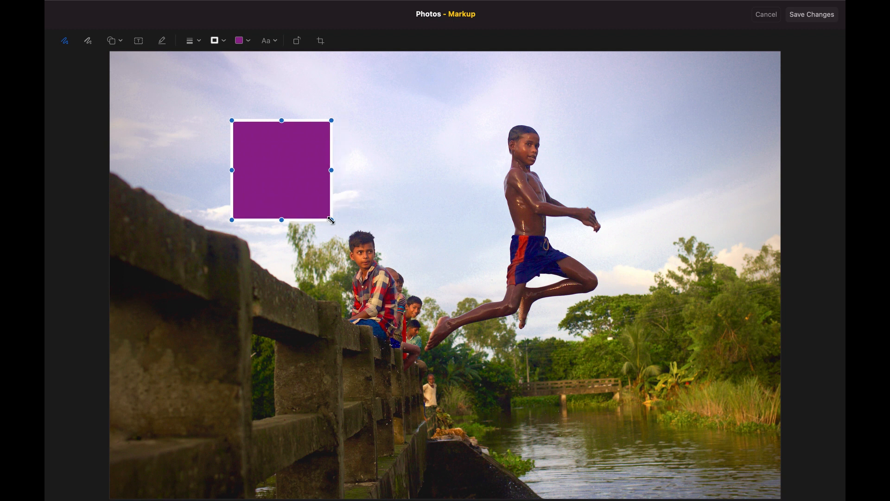
key("super+z")
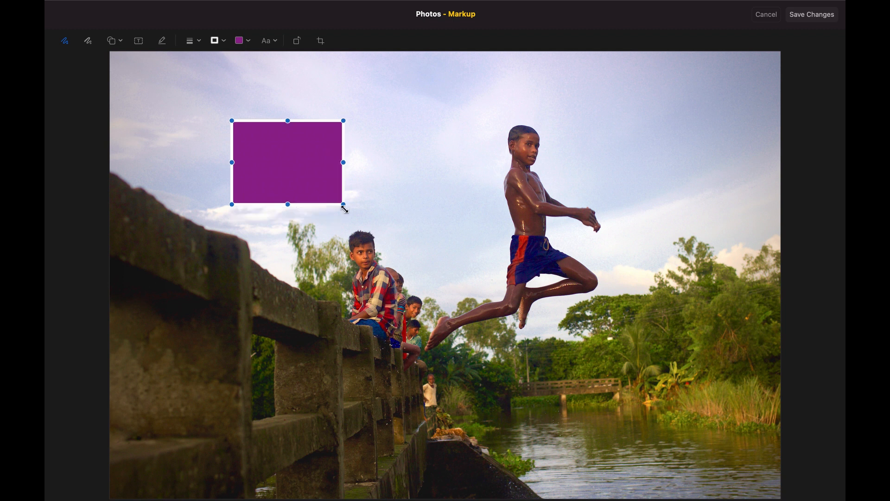
left_click_drag(344, 207, 431, 207)
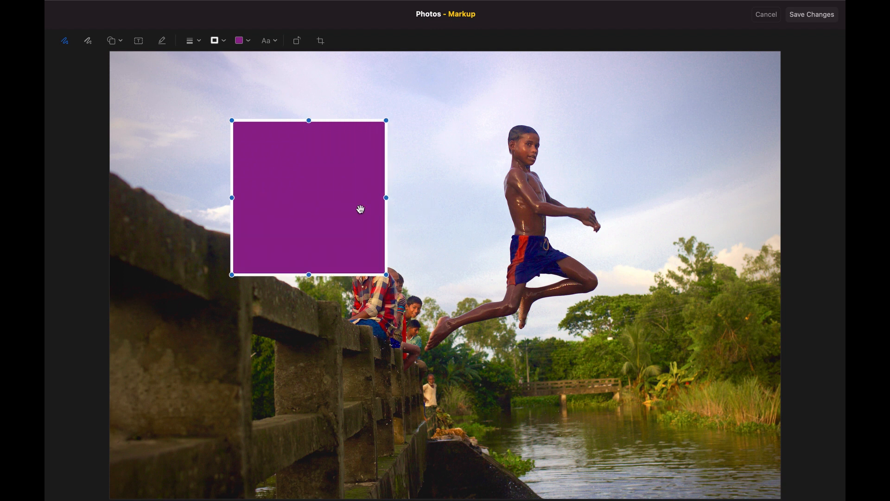
key("super+z")
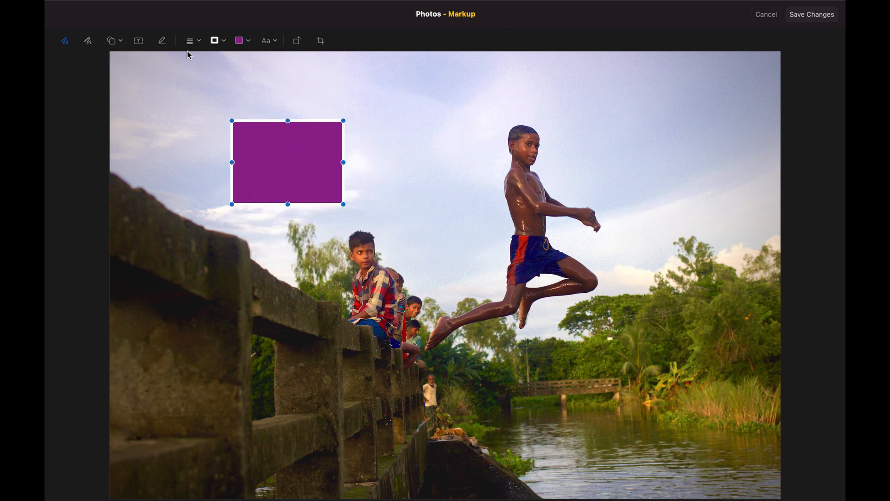
Set the rectangle's border to green, try a cyan fill, and switch the fill to black.
left_click(226, 39)
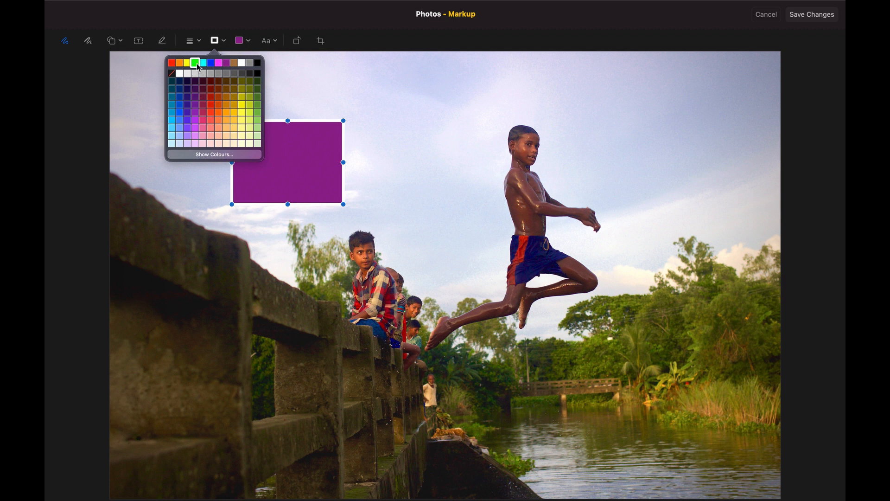
left_click(196, 63)
left_click(240, 41)
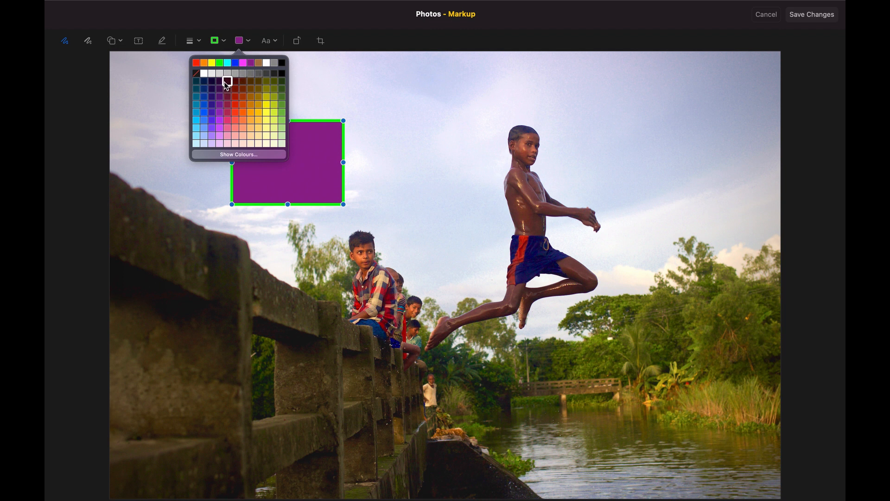
left_click(227, 63)
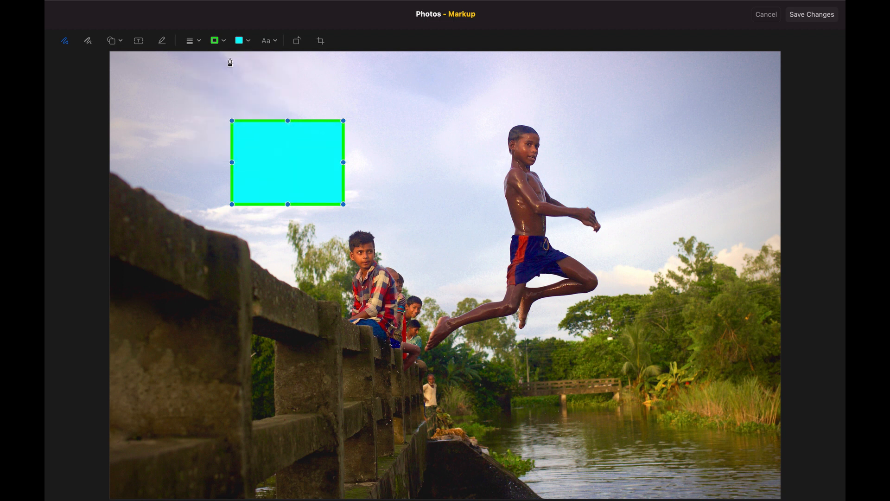
left_click(242, 40)
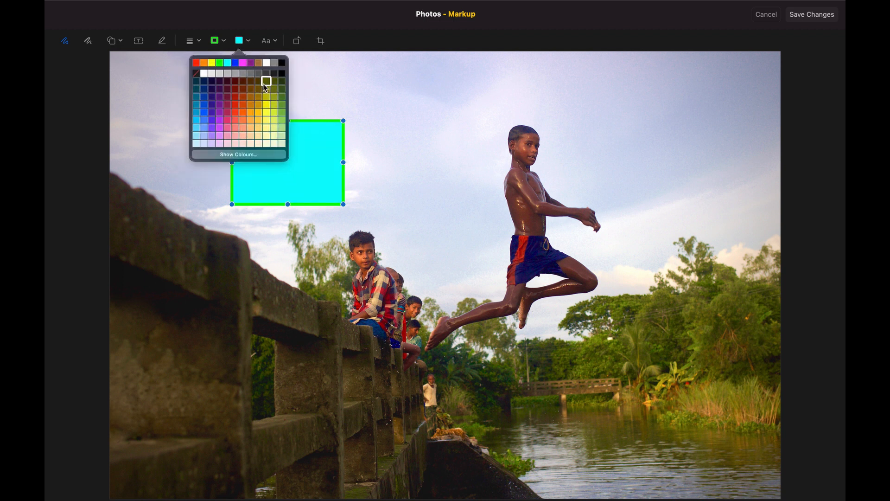
left_click(282, 63)
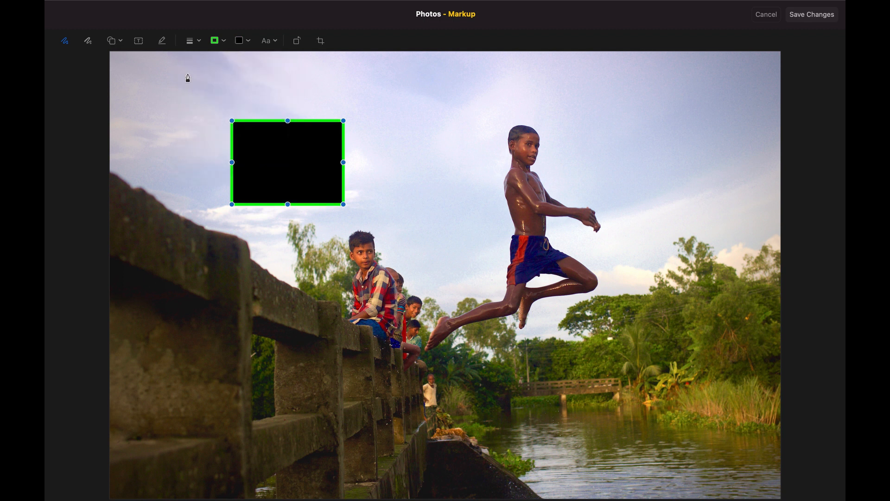
Add a text box to the photo, try the Papyrus font, and set its font to Publico Headline.
left_click(138, 40)
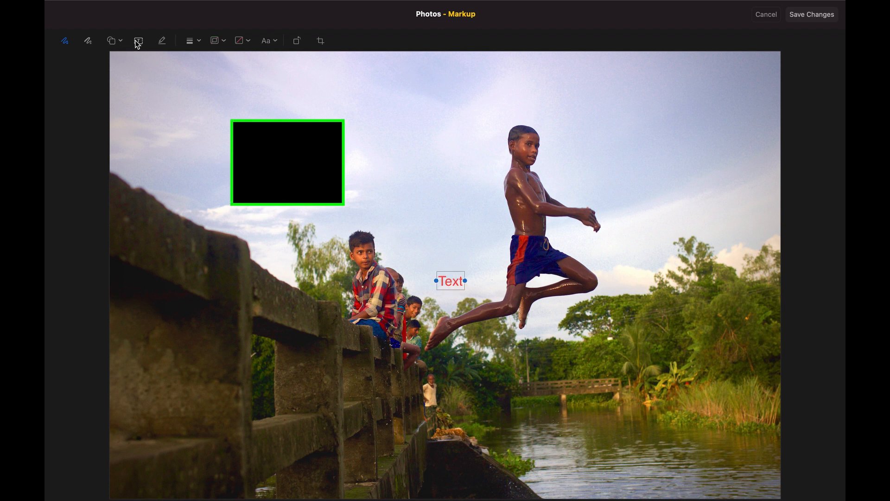
double_click(454, 281)
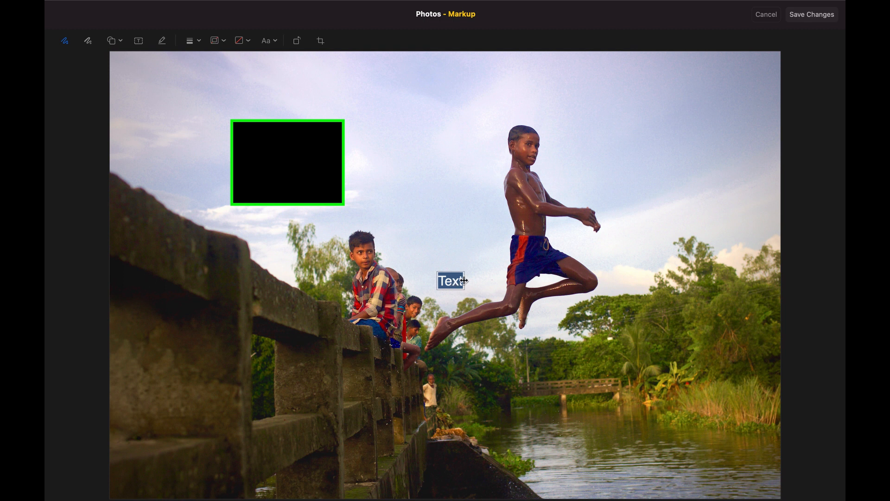
left_click(275, 41)
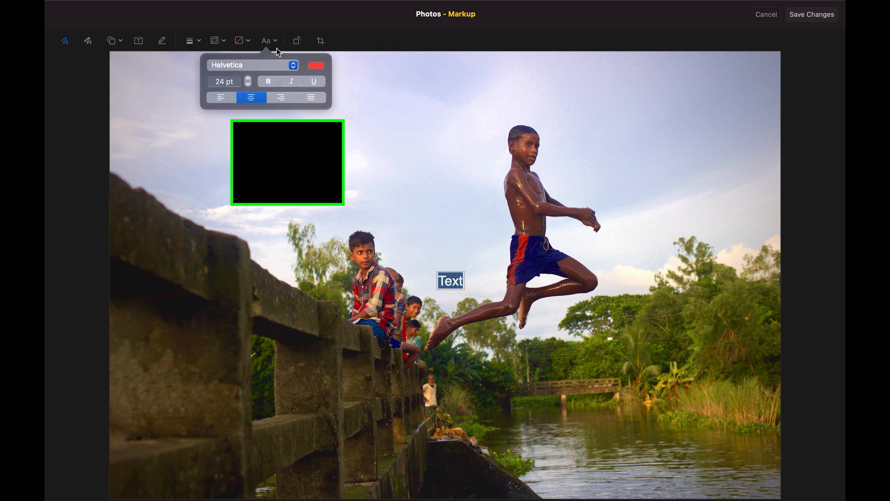
left_click(290, 70)
left_click(261, 268)
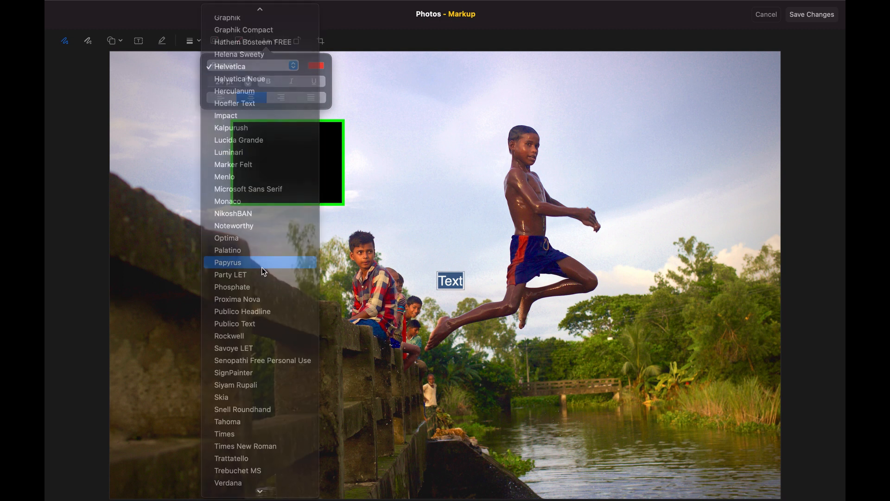
left_click(281, 65)
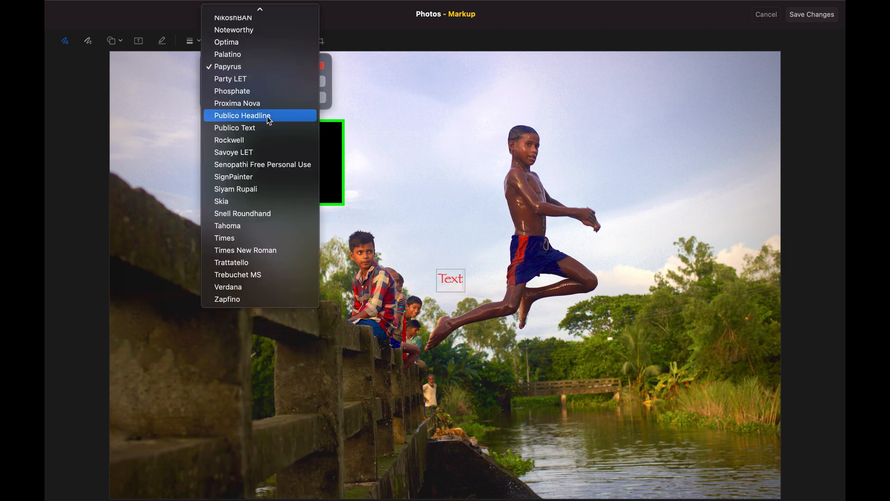
left_click(268, 117)
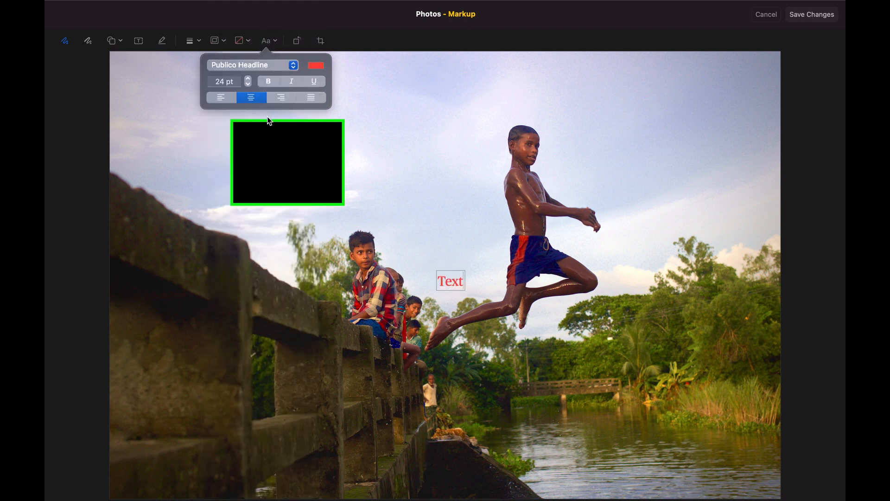
Pick a new colour for the text and move the text onto the black rectangle.
left_click(316, 66)
left_click(334, 86)
left_click(479, 319)
left_click_drag(460, 286, 290, 168)
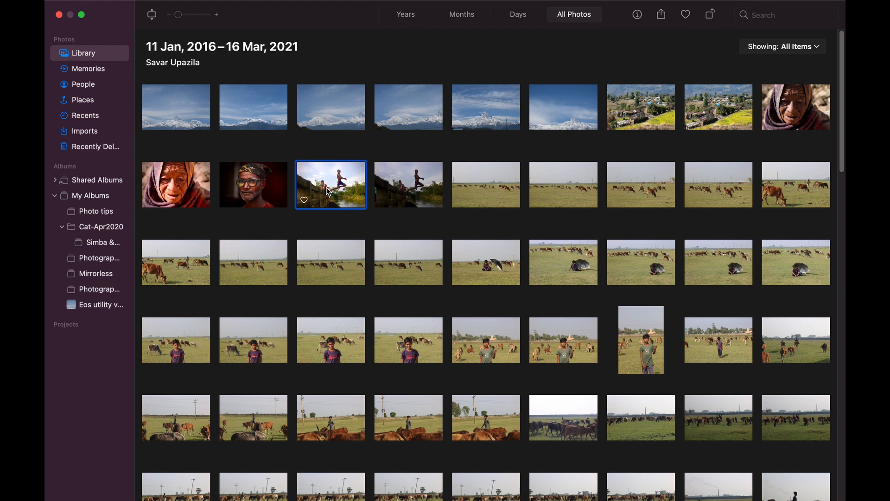
Open the edited photo of the jumping boy from the library and compare it with the darker version next to it.
double_click(328, 191)
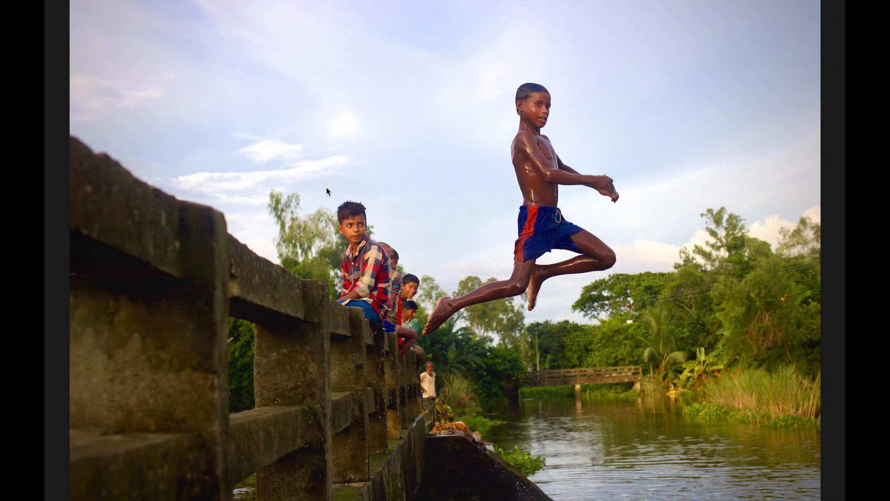
key("Right")
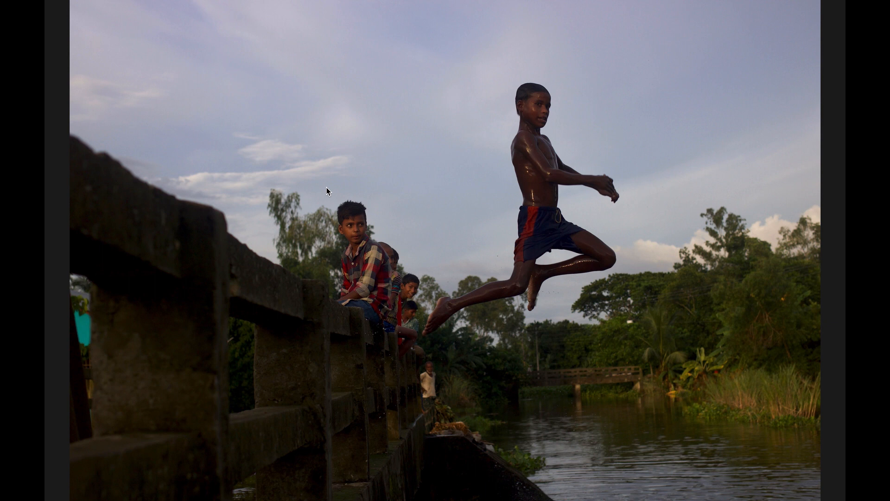
key("Left")
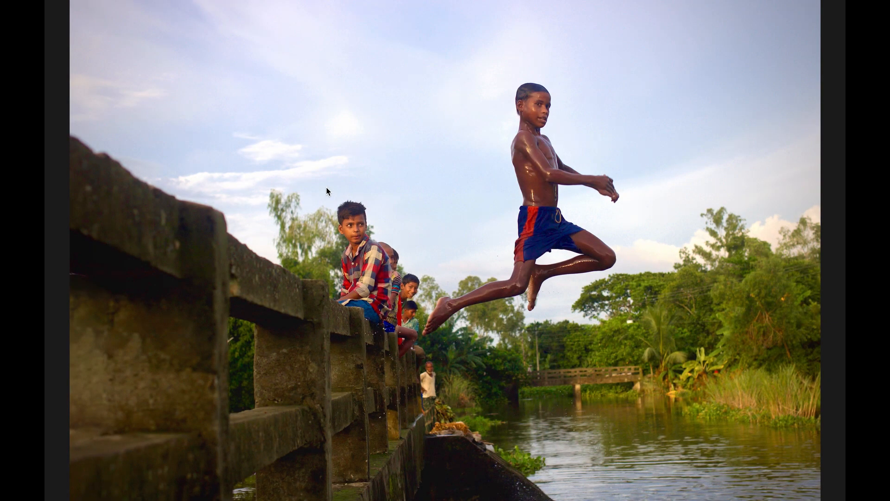